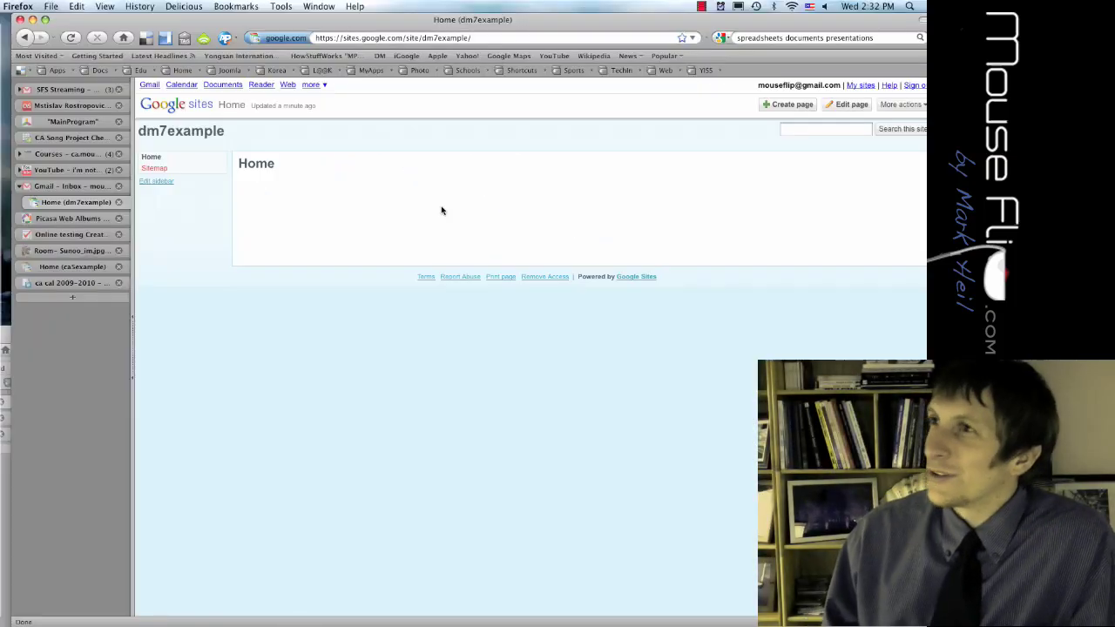
Open Google Sites' My sites list in a new tab from the Google bar's more menu.
{"action": "left_click", "coordinate": [314, 84]}
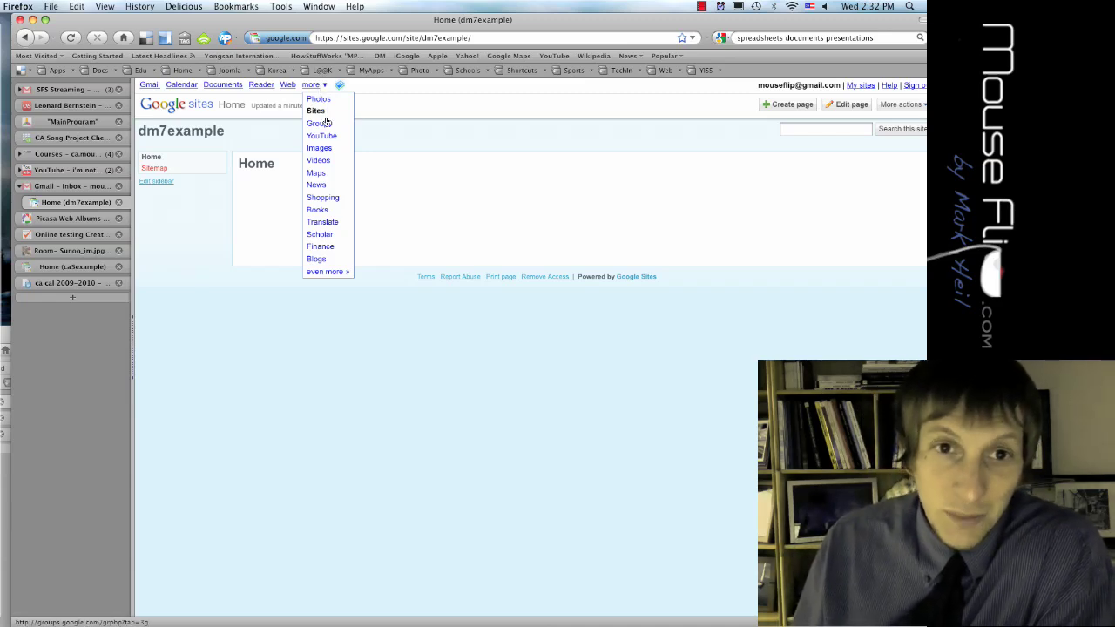
{"action": "left_click", "coordinate": [325, 112]}
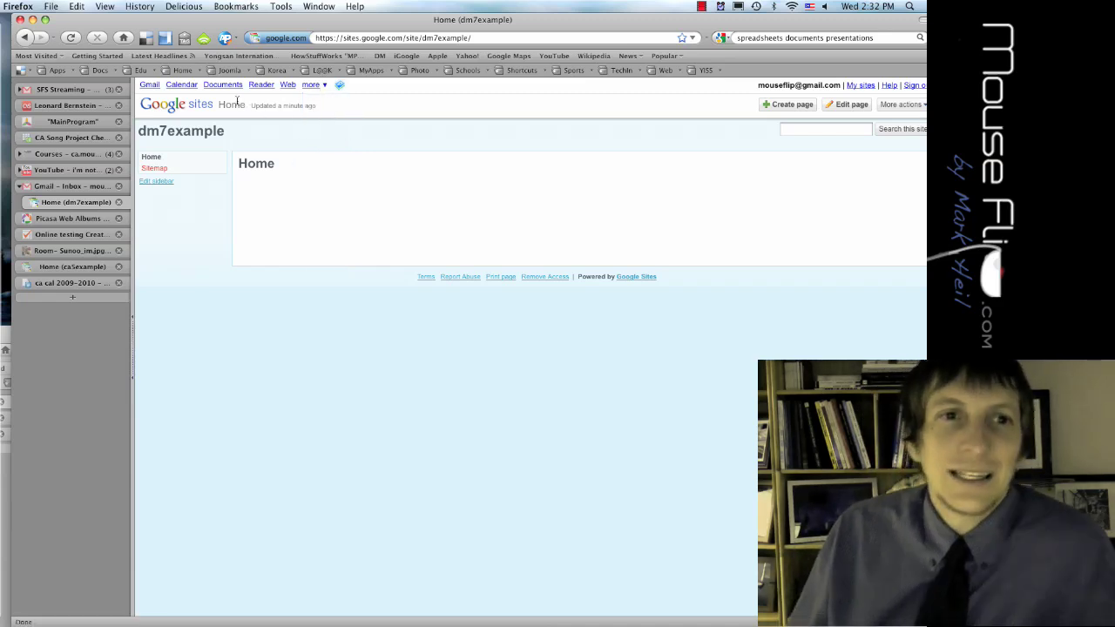
{"action": "left_click", "coordinate": [72, 188]}
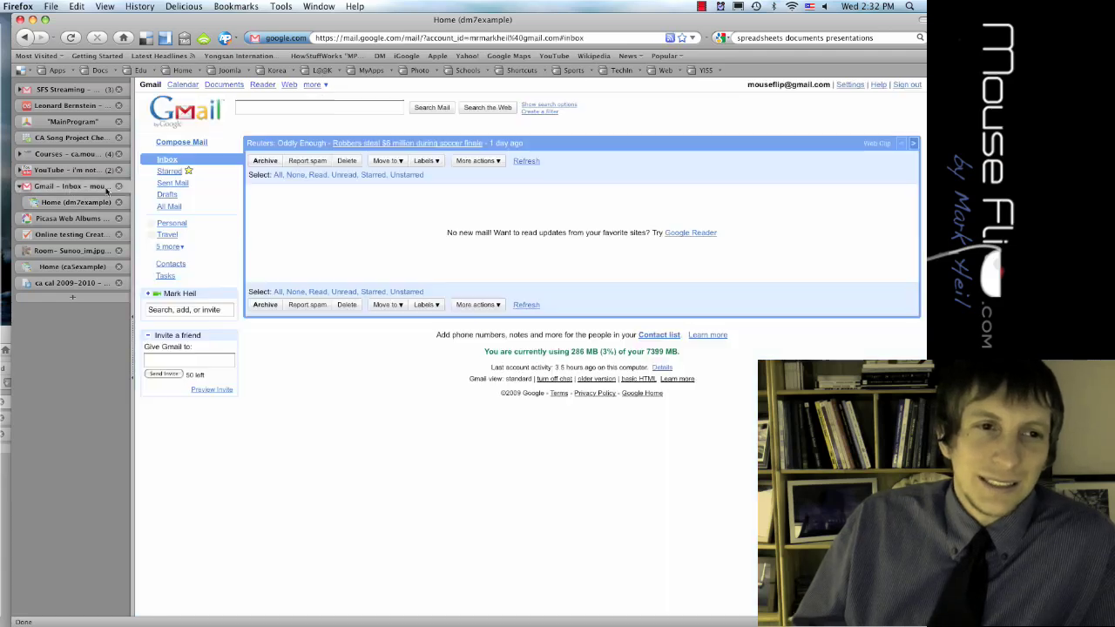
{"action": "left_click", "coordinate": [320, 88]}
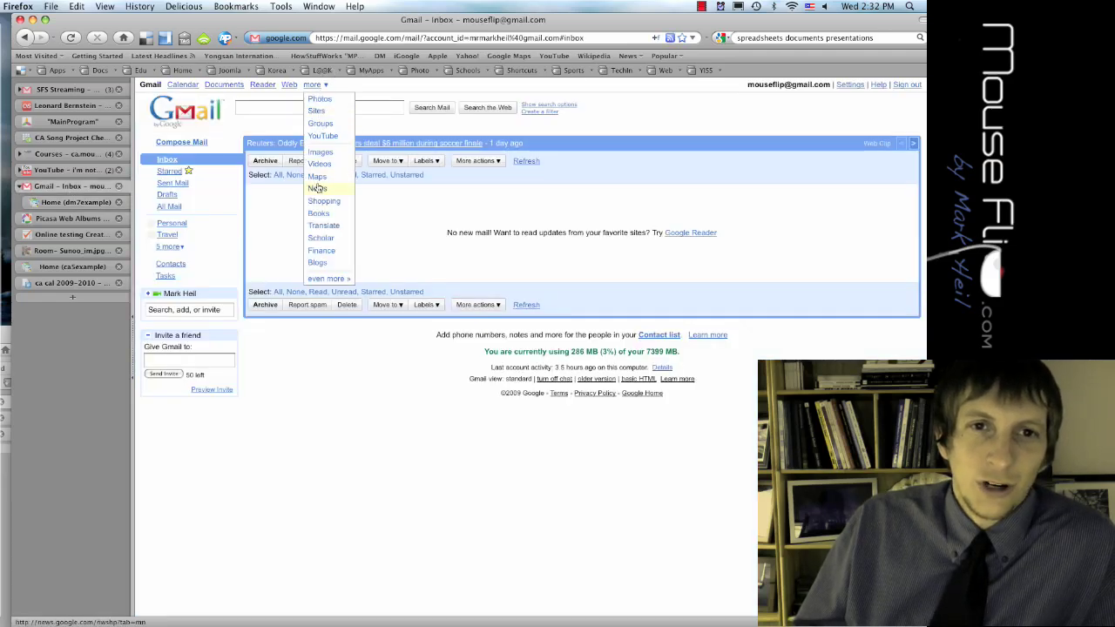
{"action": "left_click", "coordinate": [317, 111]}
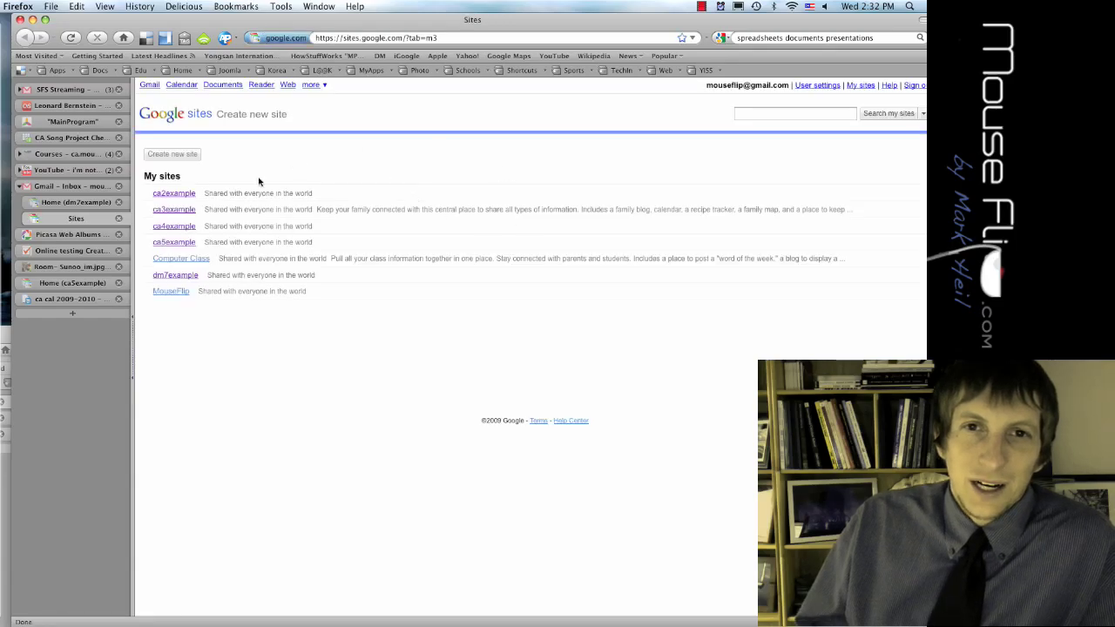
Start a new site, browse its theme gallery, then close the site-creation tab.
{"action": "left_click", "coordinate": [155, 159]}
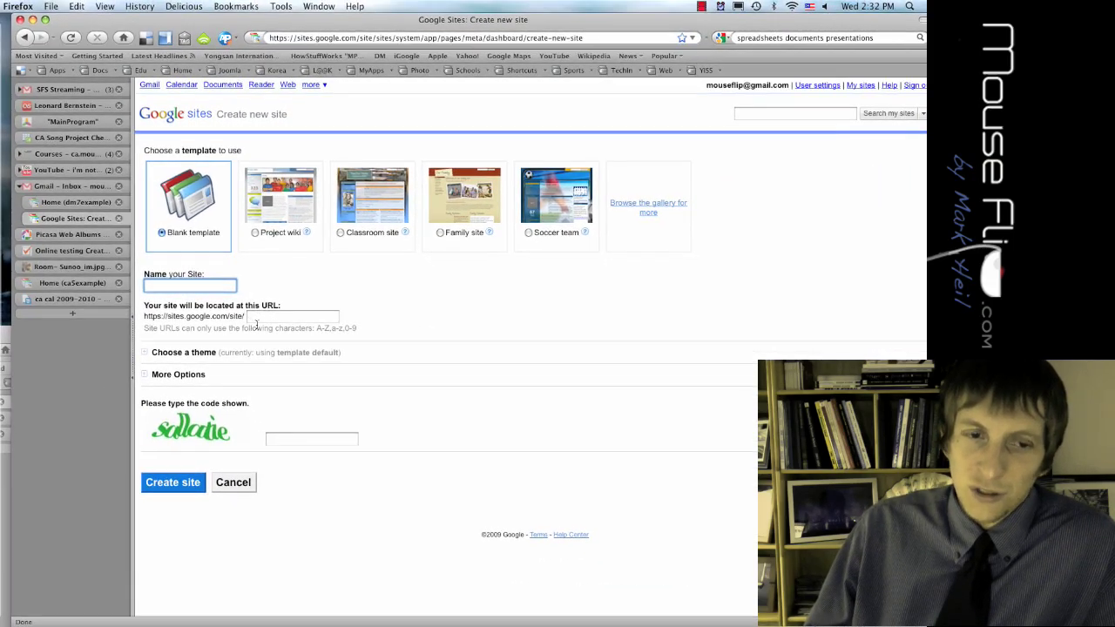
{"action": "left_click", "coordinate": [146, 354]}
{"action": "scroll", "coordinate": [376, 303], "scroll_direction": "down", "scroll_amount": 5}
{"action": "scroll", "coordinate": [377, 304], "scroll_direction": "down", "scroll_amount": 7}
{"action": "scroll", "coordinate": [377, 299], "scroll_direction": "up", "scroll_amount": 8}
{"action": "scroll", "coordinate": [377, 299], "scroll_direction": "up", "scroll_amount": 2}
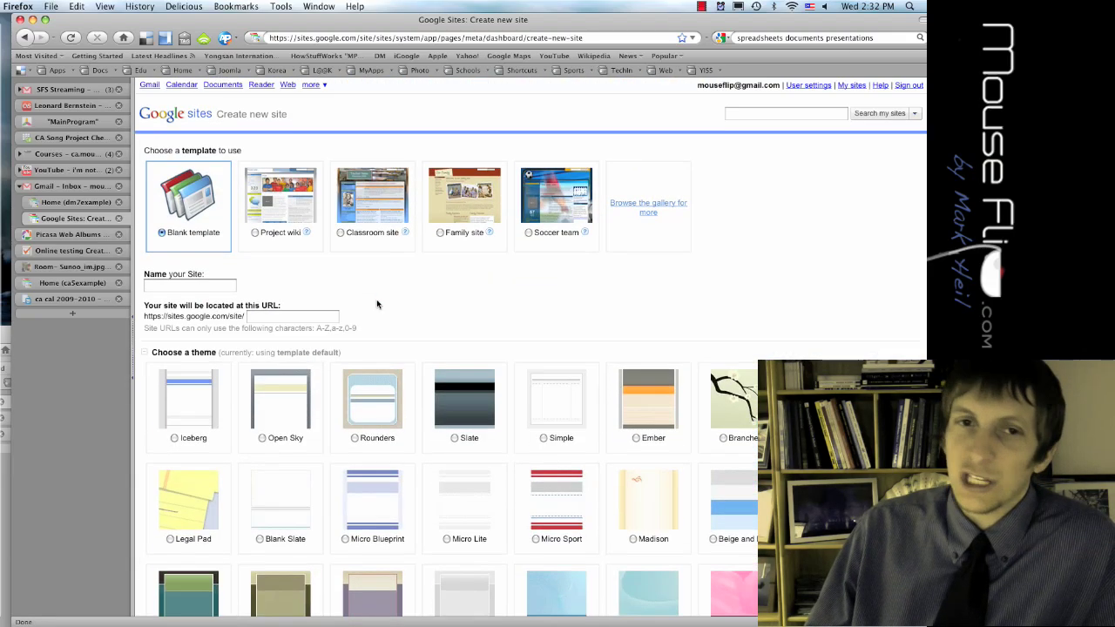
{"action": "scroll", "coordinate": [289, 293], "scroll_direction": "down", "scroll_amount": 6}
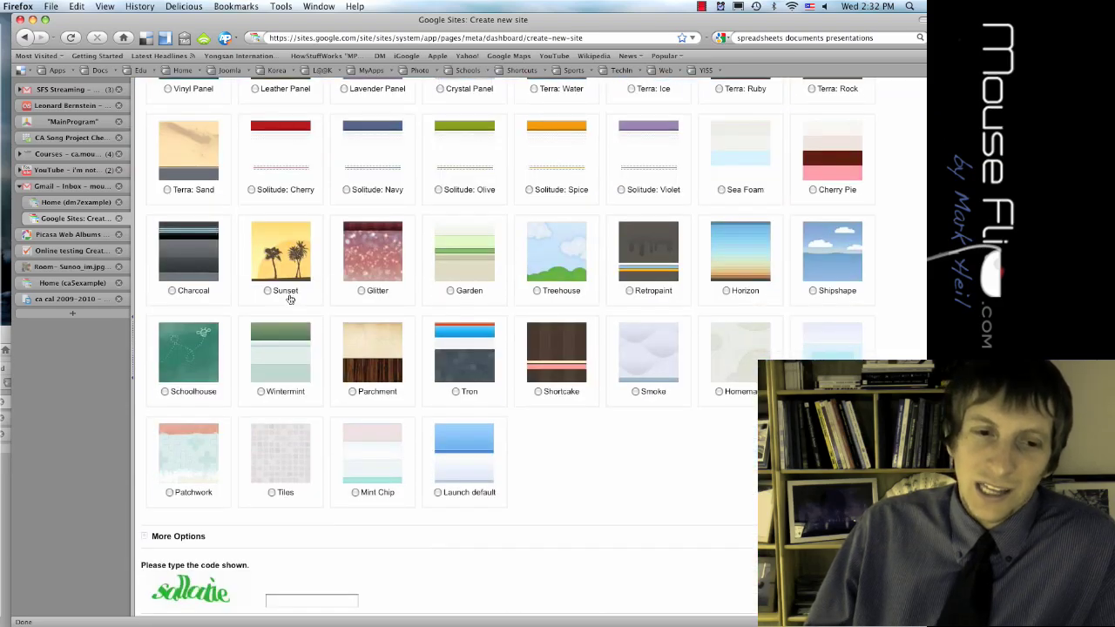
{"action": "scroll", "coordinate": [288, 293], "scroll_direction": "down", "scroll_amount": 1}
{"action": "scroll", "coordinate": [288, 294], "scroll_direction": "up", "scroll_amount": 6}
{"action": "scroll", "coordinate": [288, 296], "scroll_direction": "up", "scroll_amount": 3}
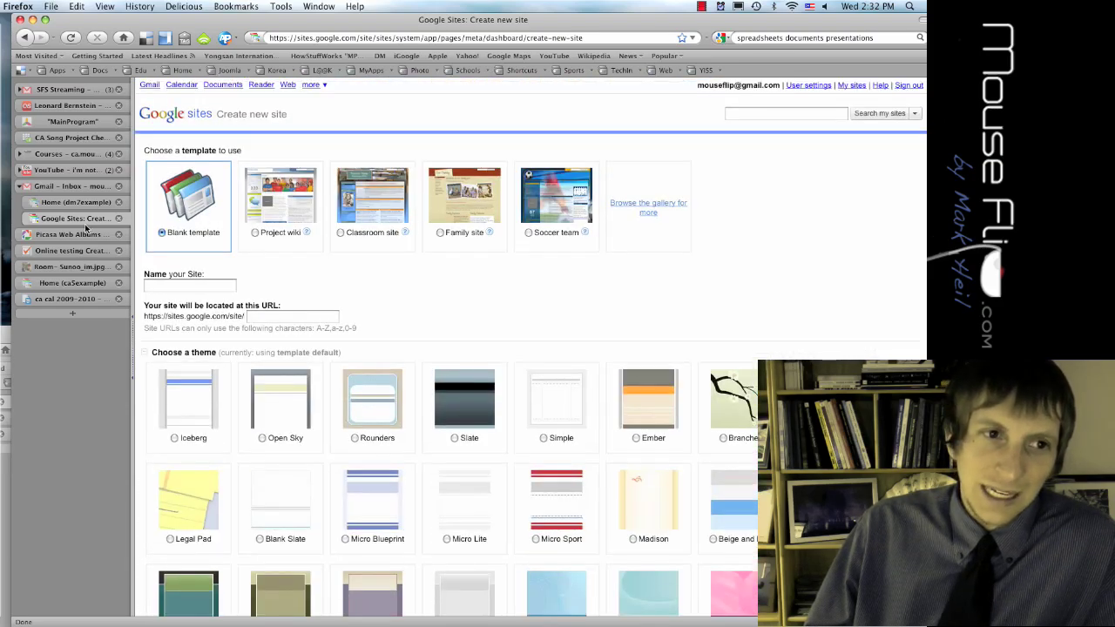
{"action": "key", "text": "super+w"}
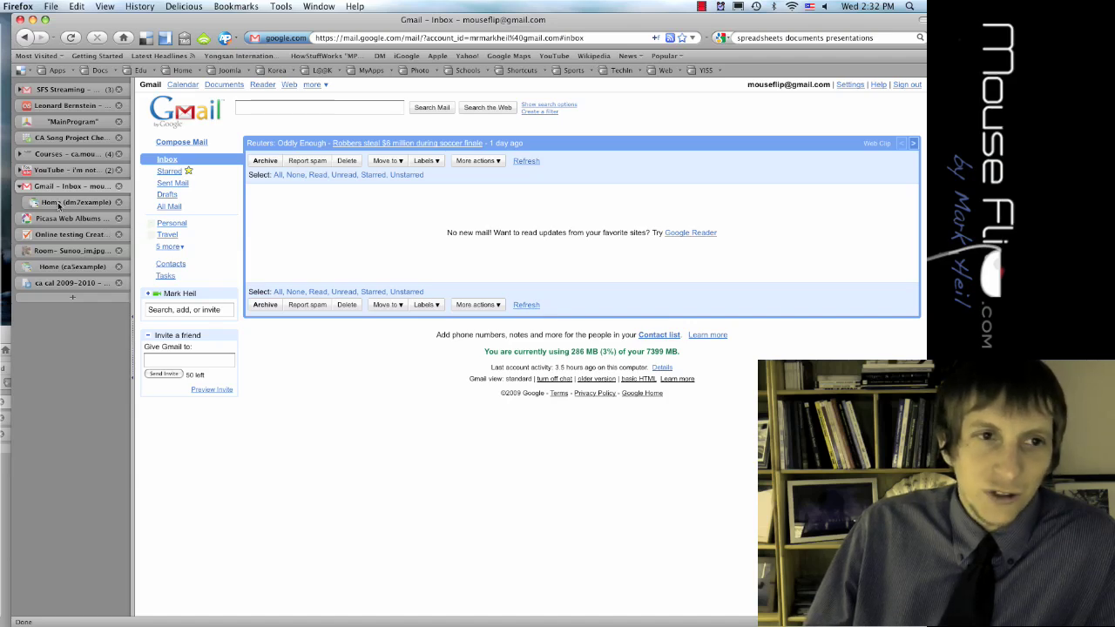
From the dm7example Home page, create a new page named About.
{"action": "left_click", "coordinate": [58, 203]}
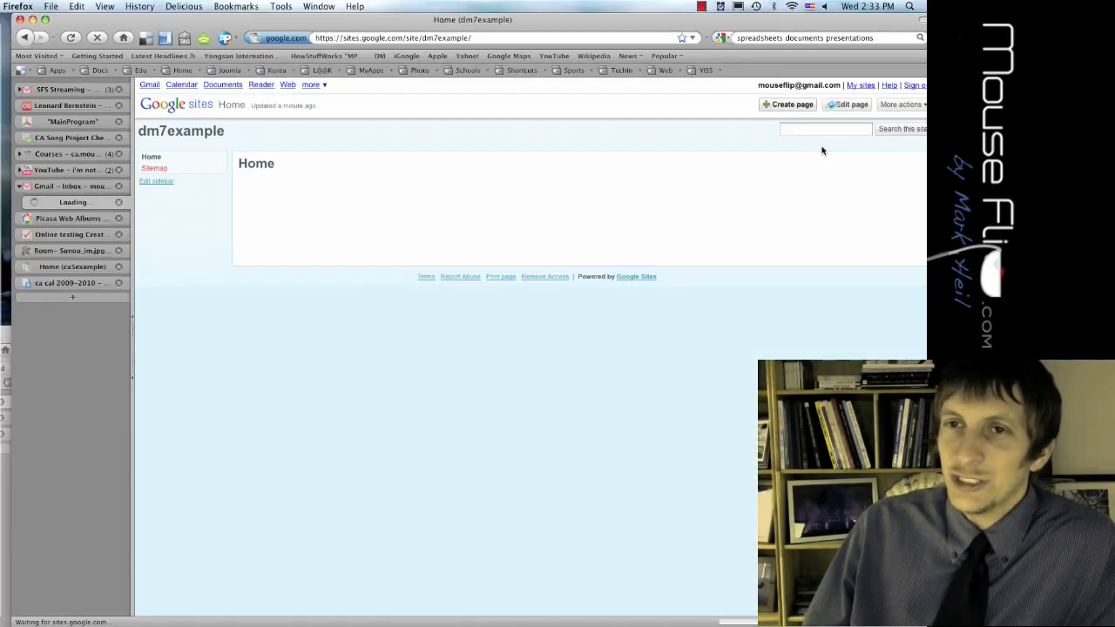
{"action": "left_click", "coordinate": [786, 105]}
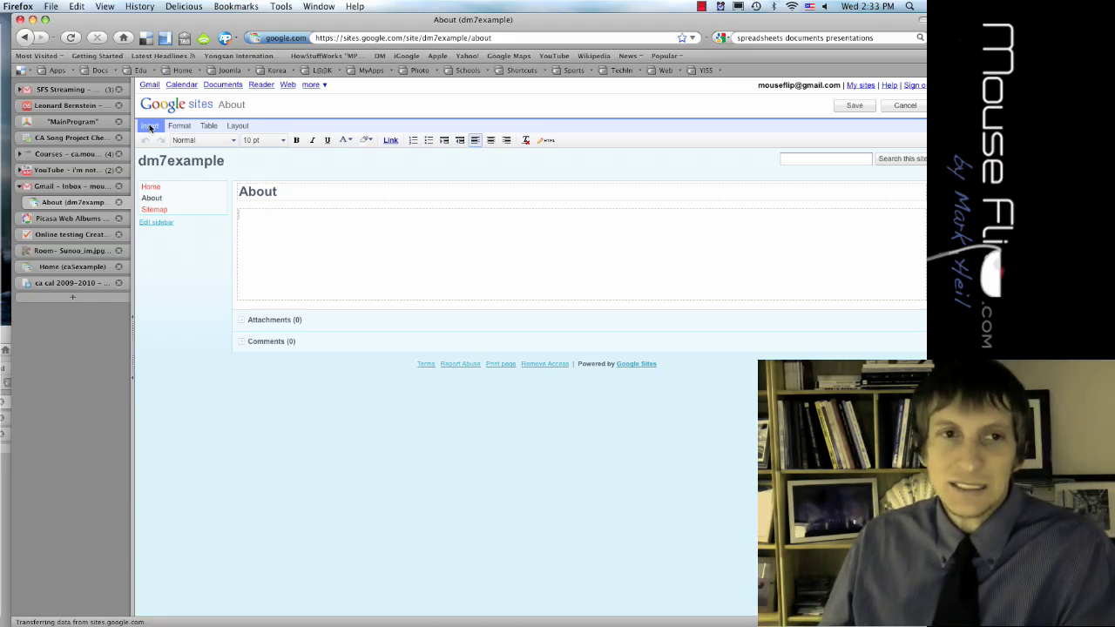
Choose Insert > Picasa Photo on the About page to list the Picasa albums.
{"action": "left_click", "coordinate": [150, 128]}
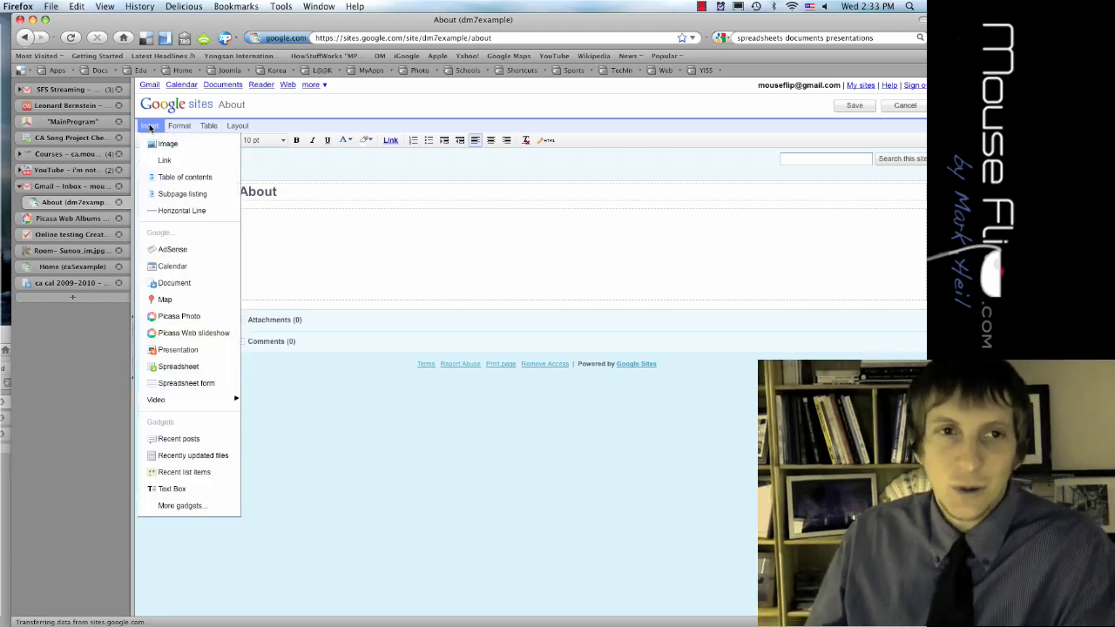
{"action": "left_click", "coordinate": [191, 318]}
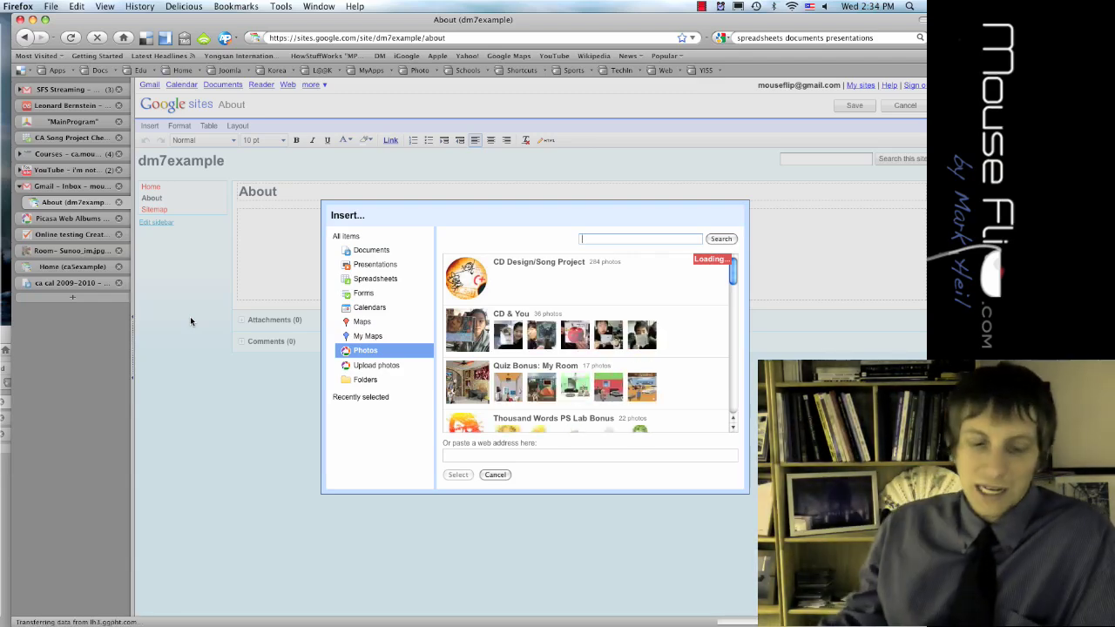
Load the Picasa Web Albums gallery in a new tab, then return to the About page's photo picker.
{"action": "key", "text": "super+t"}
{"action": "type", "text": "pica"}
{"action": "key", "text": "Down"}
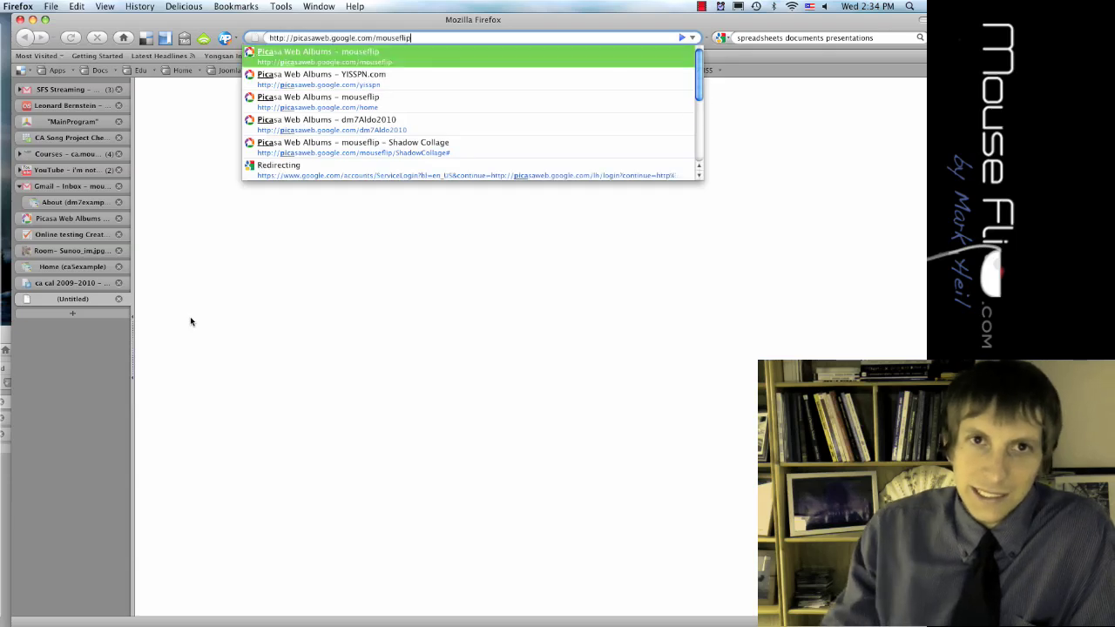
{"action": "key", "text": "Return"}
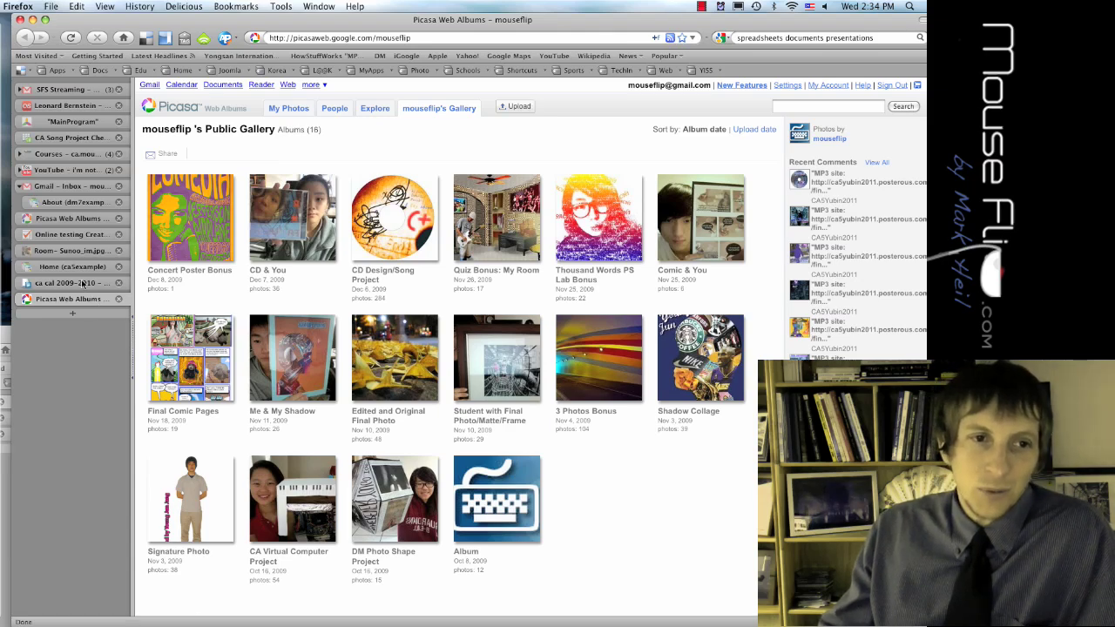
{"action": "left_click", "coordinate": [83, 205]}
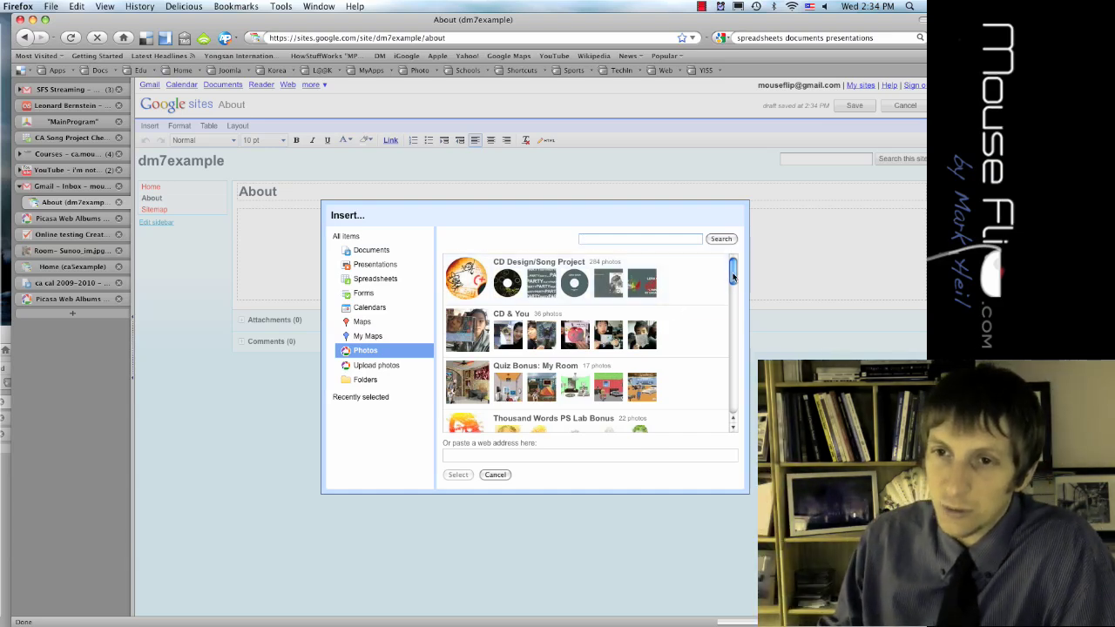
Insert the temple photo from the album named Album into the About page.
{"action": "left_click_drag", "start_coordinate": [730, 278], "coordinate": [737, 408]}
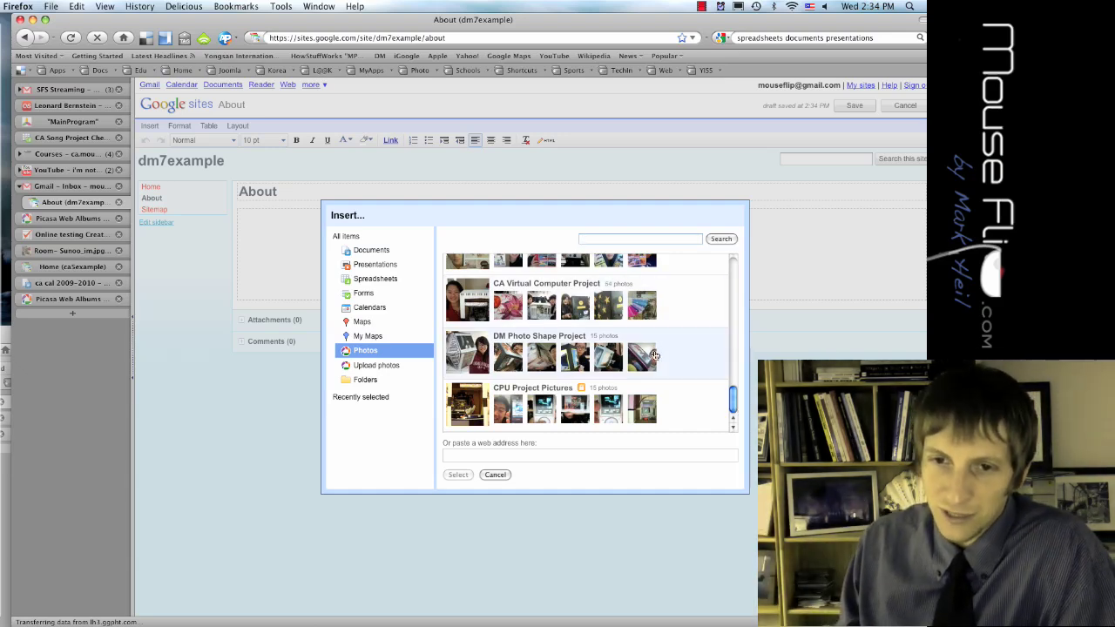
{"action": "scroll", "coordinate": [655, 354], "scroll_direction": "up", "scroll_amount": 3}
{"action": "scroll", "coordinate": [670, 364], "scroll_direction": "up", "scroll_amount": 3}
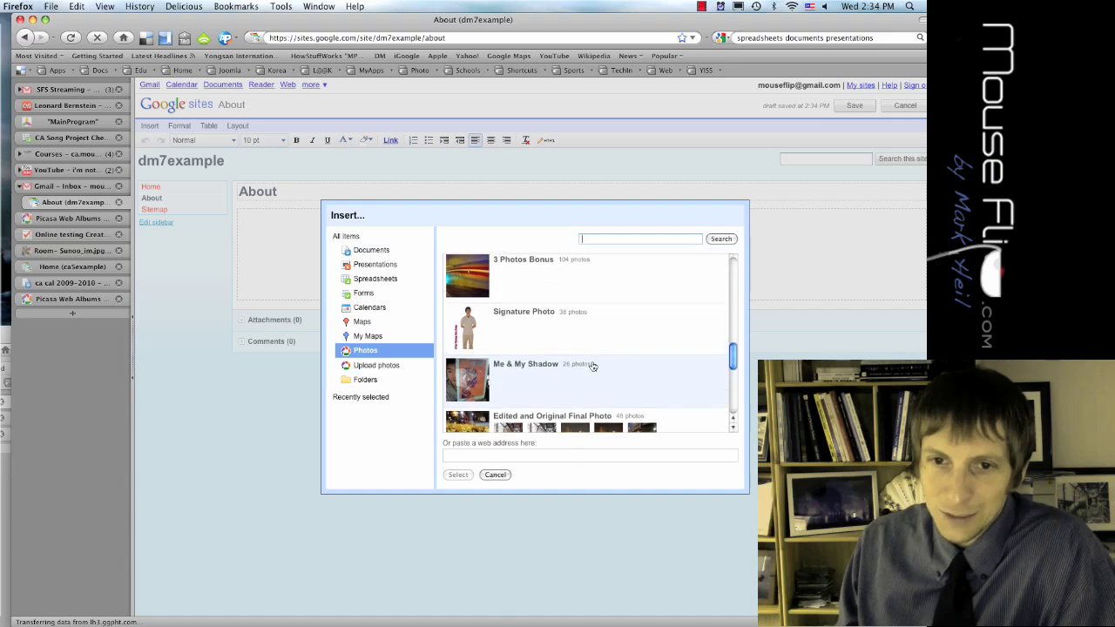
{"action": "scroll", "coordinate": [578, 366], "scroll_direction": "up", "scroll_amount": 2}
{"action": "scroll", "coordinate": [543, 368], "scroll_direction": "up", "scroll_amount": 1}
{"action": "scroll", "coordinate": [546, 367], "scroll_direction": "up", "scroll_amount": 1}
{"action": "scroll", "coordinate": [542, 369], "scroll_direction": "up", "scroll_amount": 3}
{"action": "scroll", "coordinate": [481, 396], "scroll_direction": "down", "scroll_amount": 1}
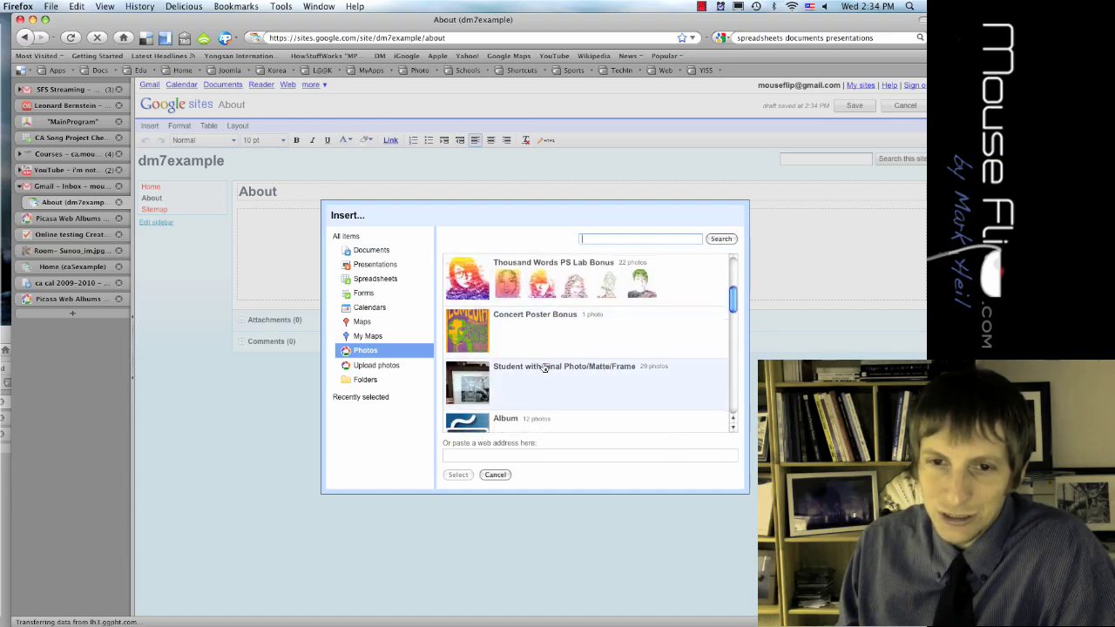
{"action": "left_click", "coordinate": [471, 420]}
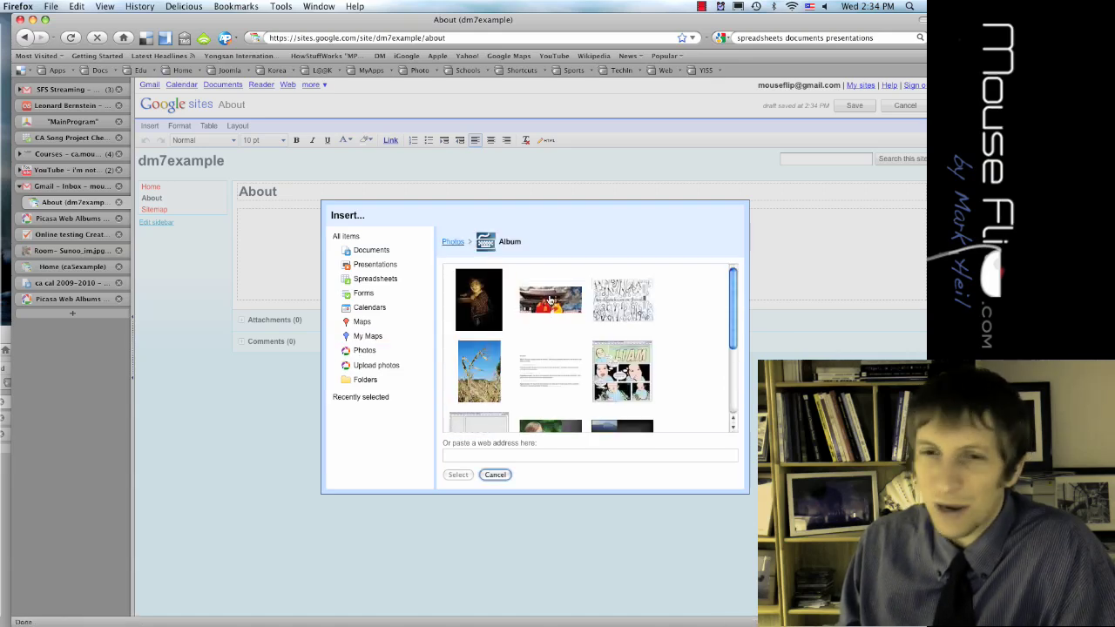
{"action": "left_click", "coordinate": [551, 305]}
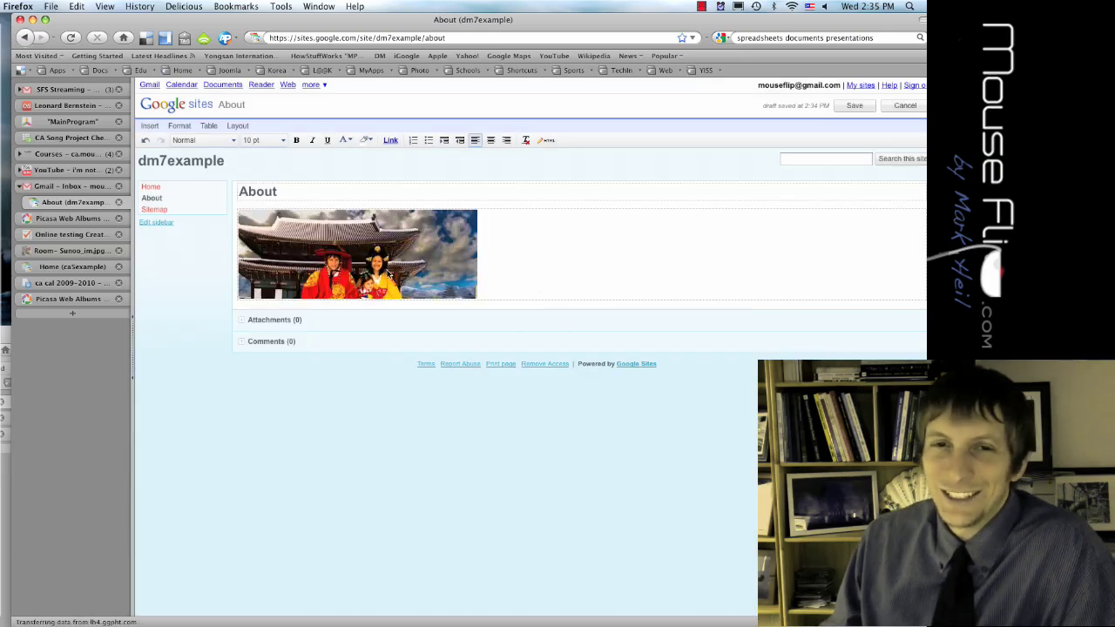
{"action": "left_click", "coordinate": [467, 307]}
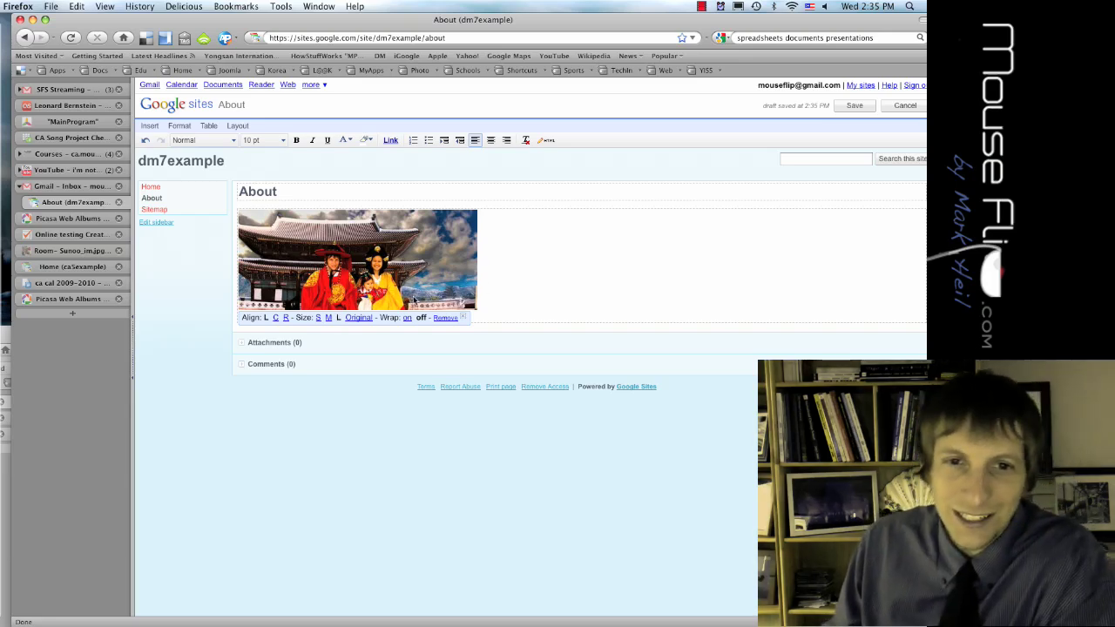
Show the palace photo at original size, shrink it back to small, then reselect it.
{"action": "left_click", "coordinate": [359, 320]}
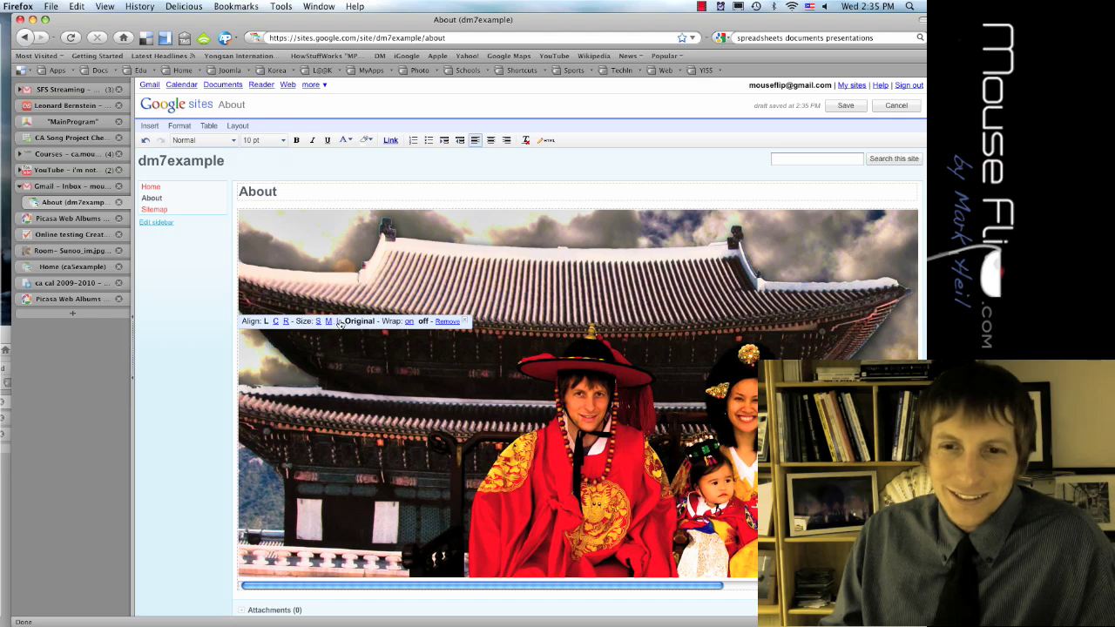
{"action": "left_click", "coordinate": [340, 321]}
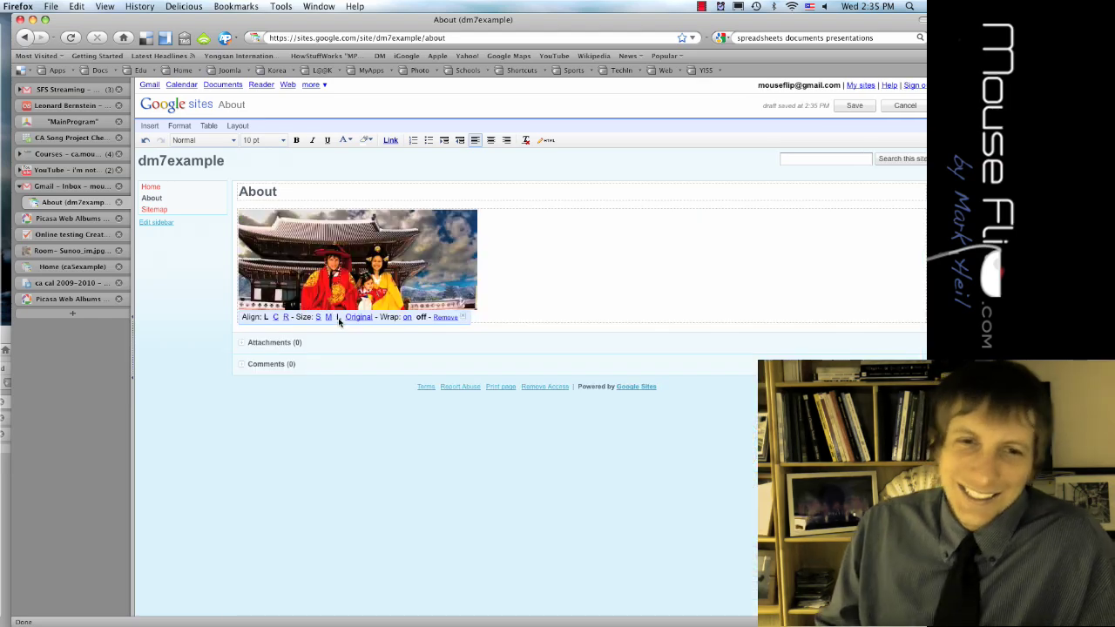
{"action": "left_click", "coordinate": [524, 274]}
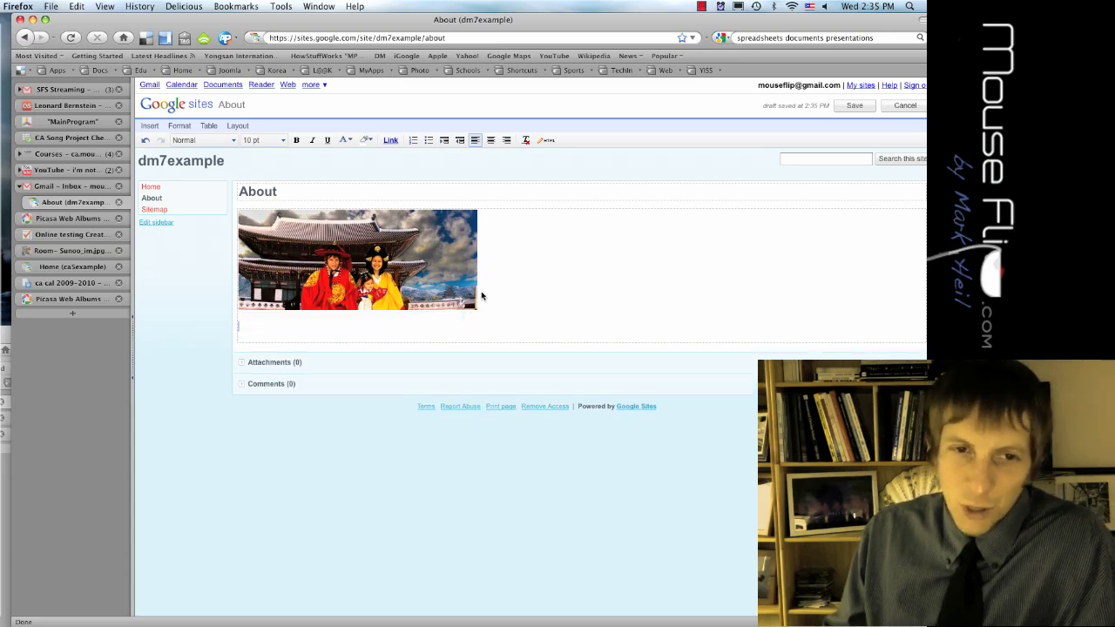
{"action": "left_click", "coordinate": [301, 307]}
Insert the first photo from Album, the polka-dot girl, below the palace photo.
{"action": "left_click", "coordinate": [149, 126]}
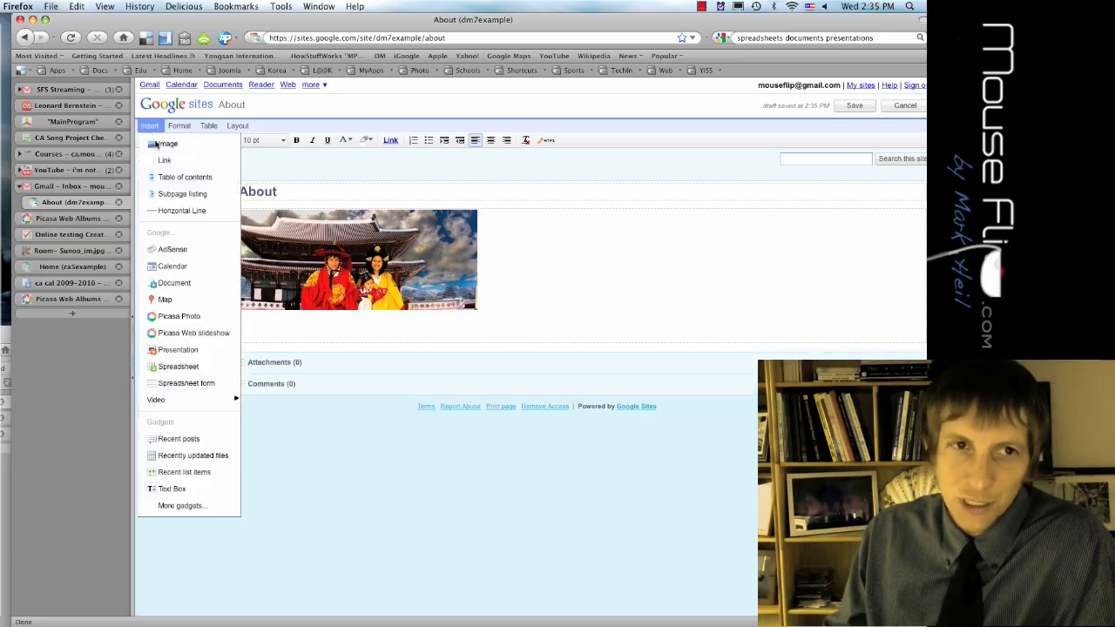
{"action": "left_click", "coordinate": [178, 317]}
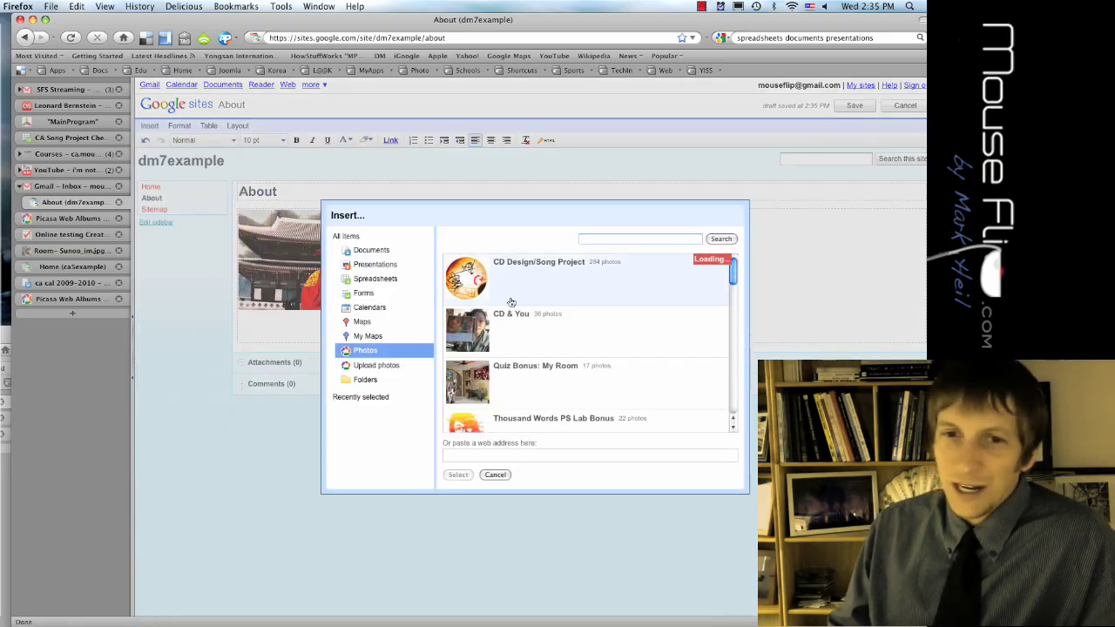
{"action": "scroll", "coordinate": [521, 324], "scroll_direction": "down", "scroll_amount": 2}
{"action": "scroll", "coordinate": [520, 324], "scroll_direction": "down", "scroll_amount": 5}
{"action": "left_click", "coordinate": [477, 294]}
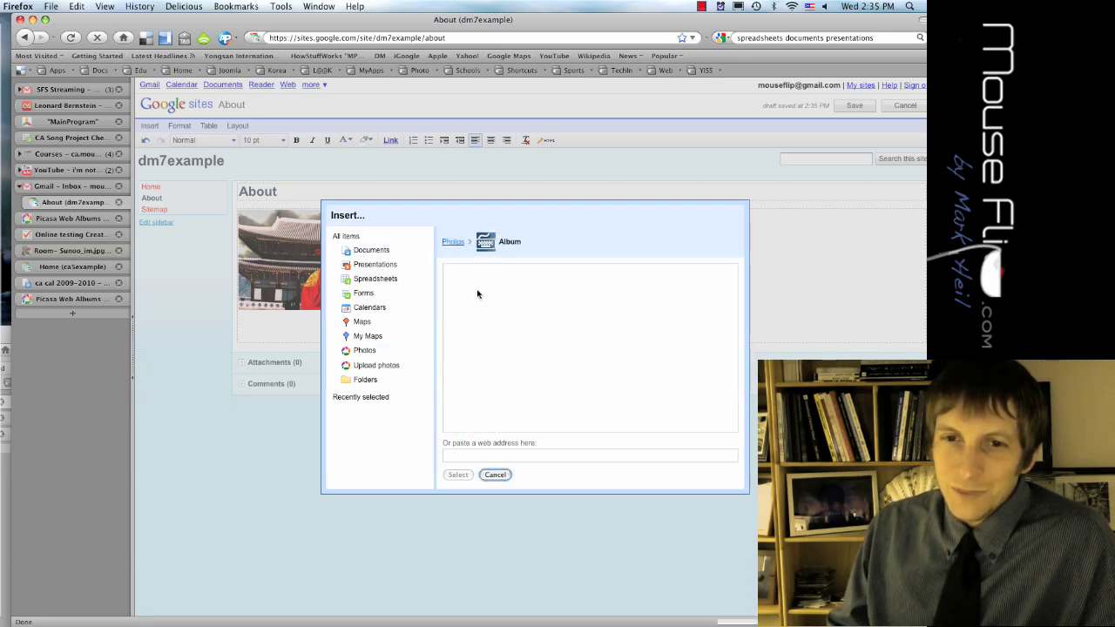
{"action": "left_click", "coordinate": [465, 301]}
{"action": "left_click", "coordinate": [461, 475]}
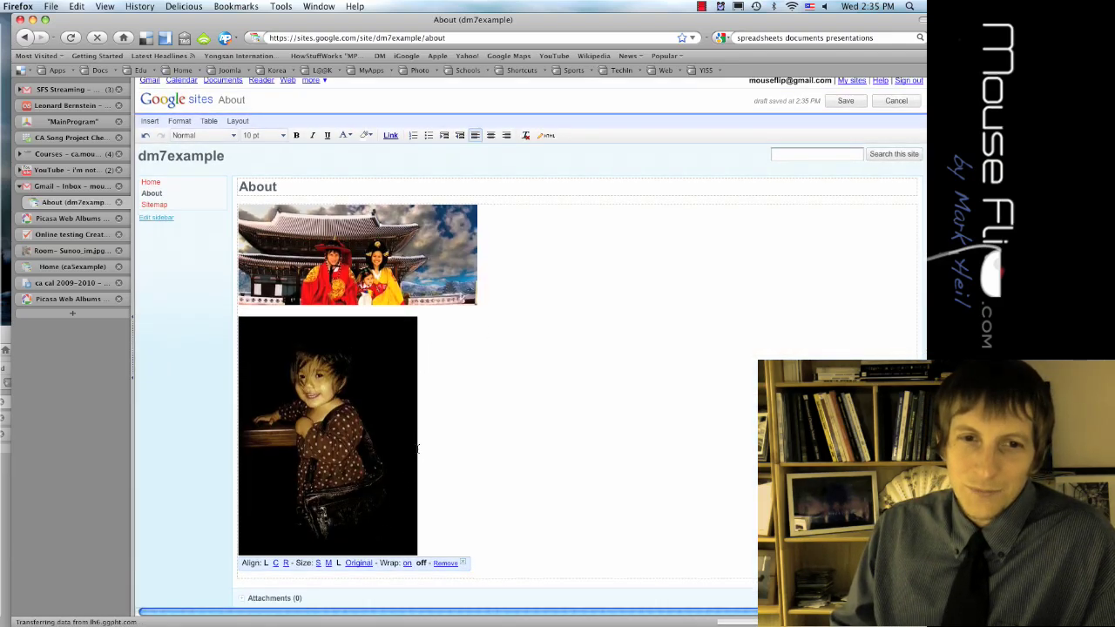
Remove the polka-dot photo, keeping only the small palace photo on the About page.
{"action": "scroll", "coordinate": [425, 451], "scroll_direction": "down", "scroll_amount": 2}
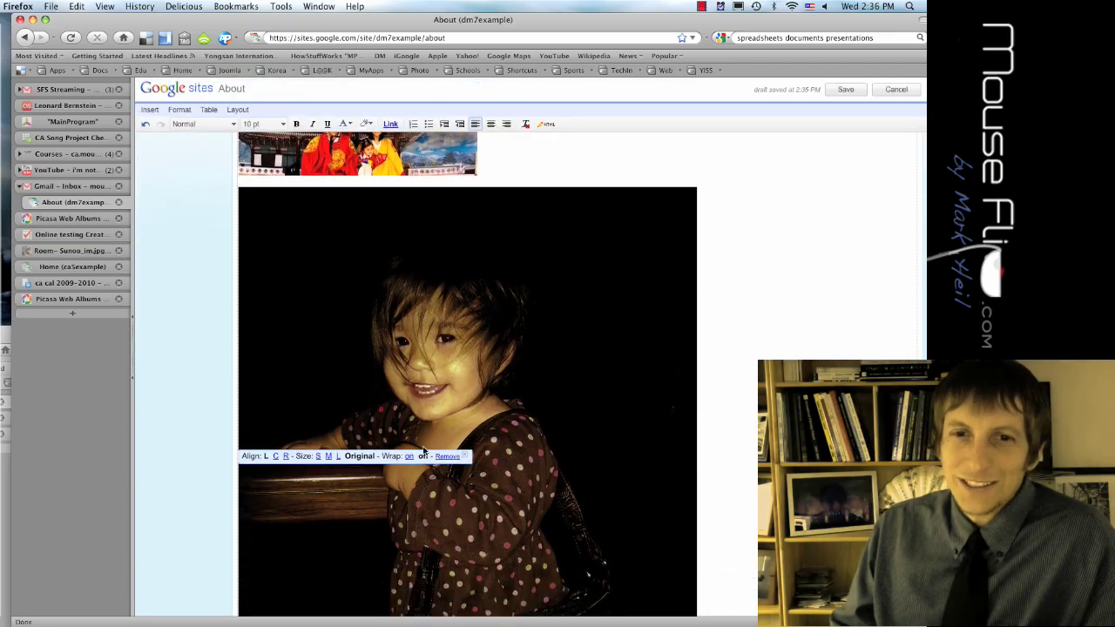
{"action": "scroll", "coordinate": [425, 450], "scroll_direction": "down", "scroll_amount": 2}
{"action": "scroll", "coordinate": [424, 451], "scroll_direction": "down", "scroll_amount": 2}
{"action": "scroll", "coordinate": [424, 451], "scroll_direction": "up", "scroll_amount": 1}
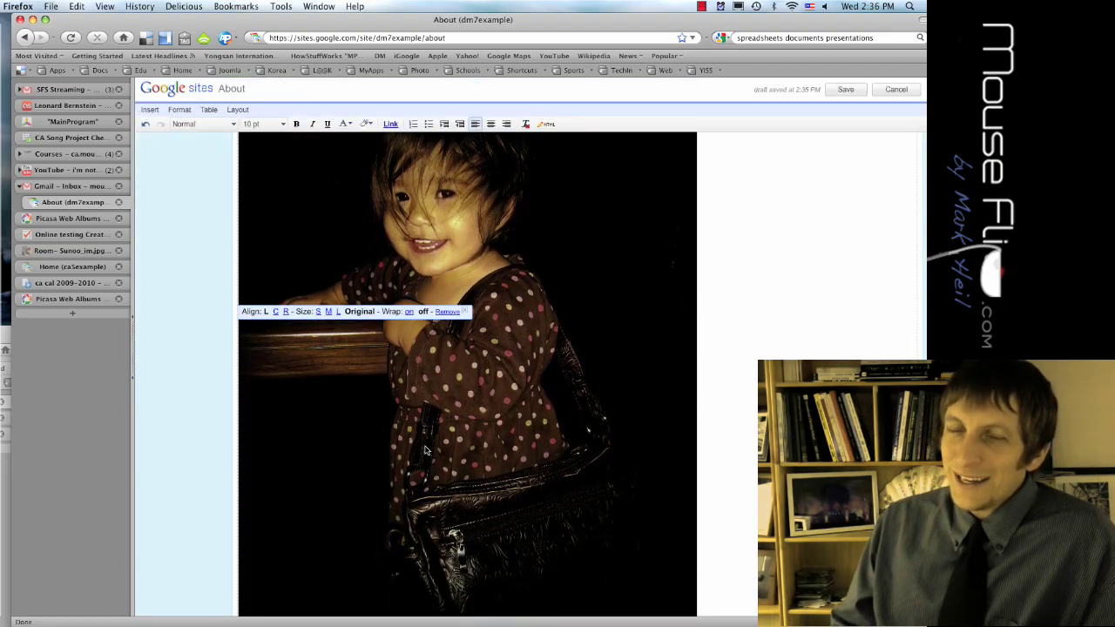
{"action": "scroll", "coordinate": [753, 401], "scroll_direction": "up", "scroll_amount": 1}
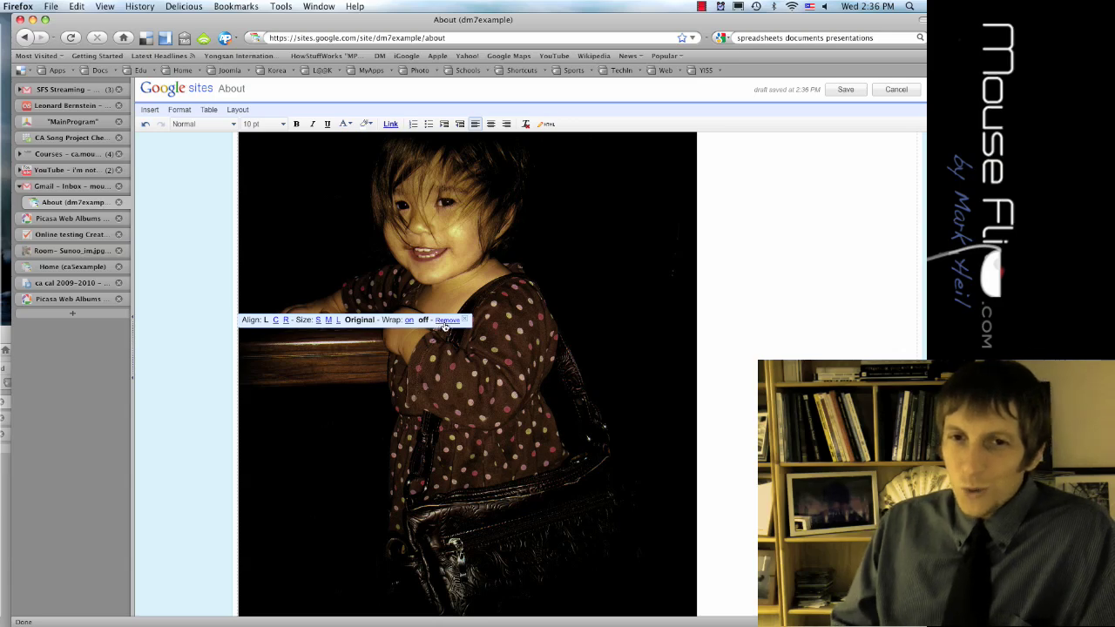
{"action": "left_click", "coordinate": [445, 321]}
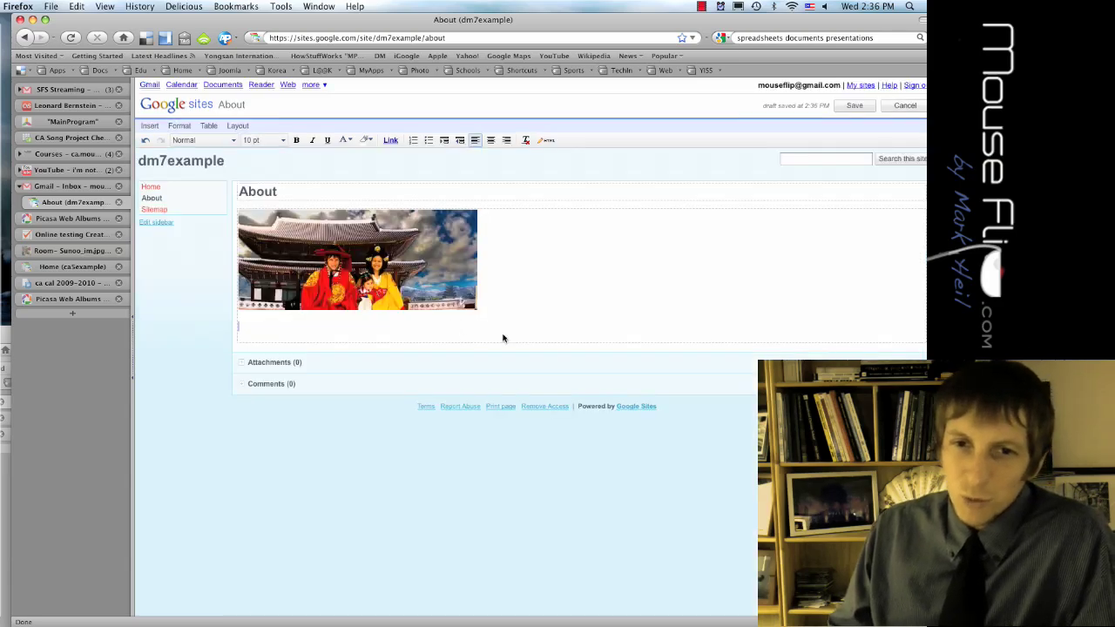
Add a blank line below the palace photo and close the ca5example Home tab.
{"action": "left_click", "coordinate": [413, 296]}
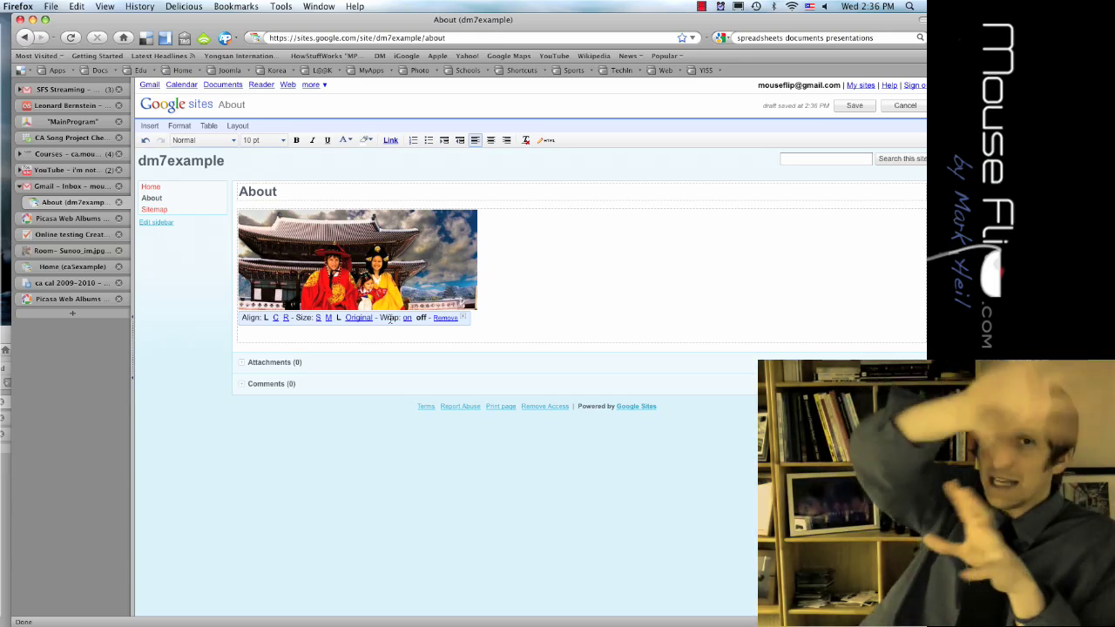
{"action": "left_click", "coordinate": [523, 302]}
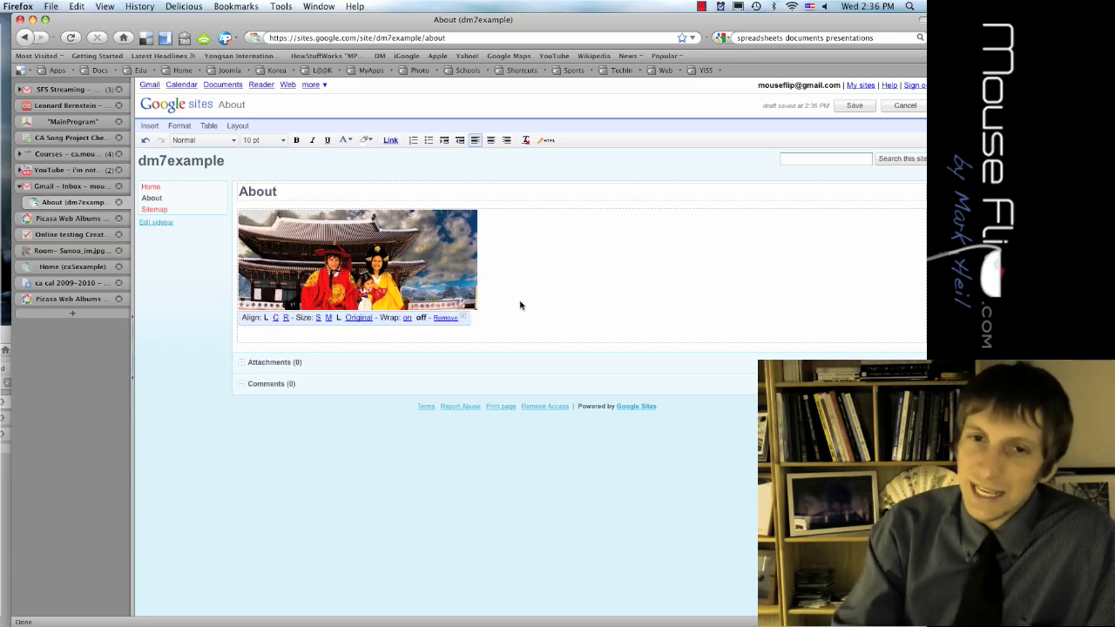
{"action": "key", "text": "Return"}
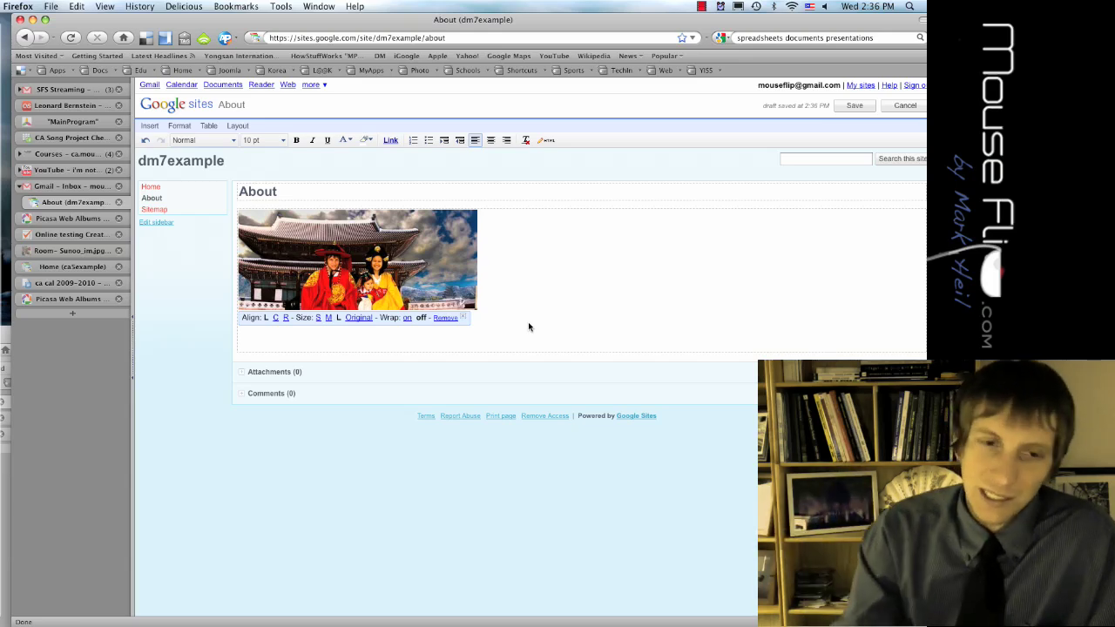
{"action": "left_click", "coordinate": [107, 268]}
{"action": "key", "text": "super+w"}
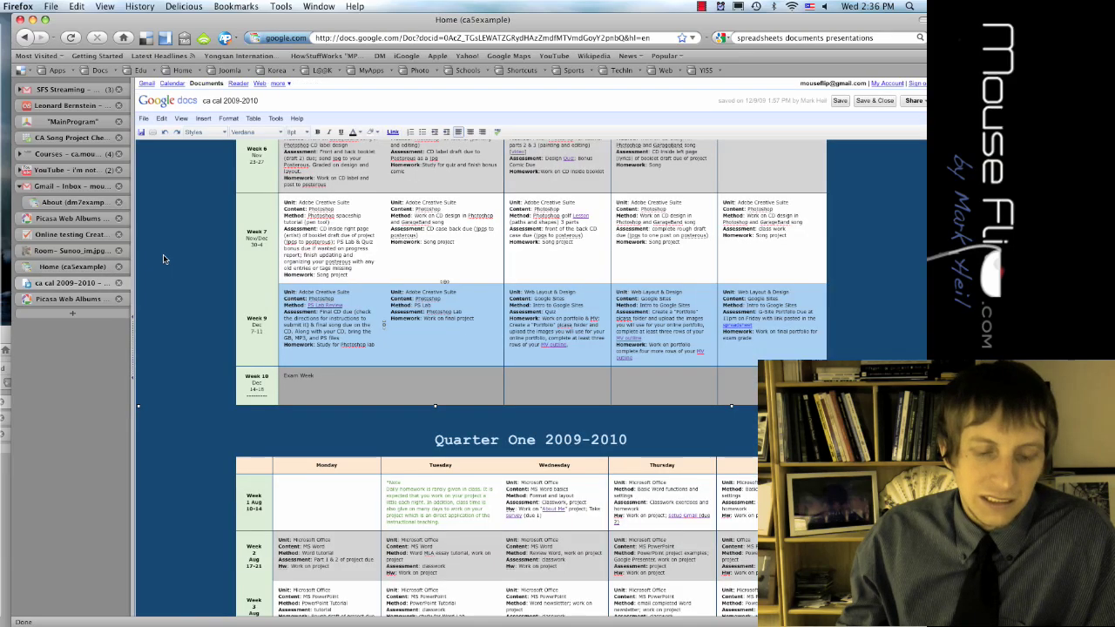
On the About page, add and select a caption line 'A display of works created by' the creator under the palace photo.
{"action": "left_click", "coordinate": [76, 220]}
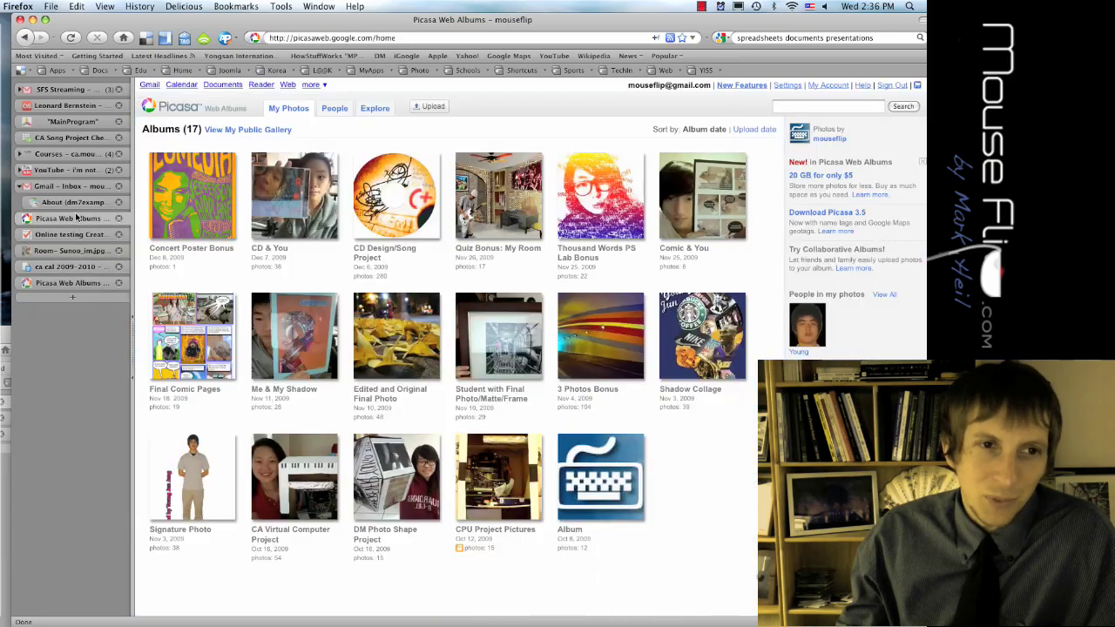
{"action": "left_click", "coordinate": [265, 351]}
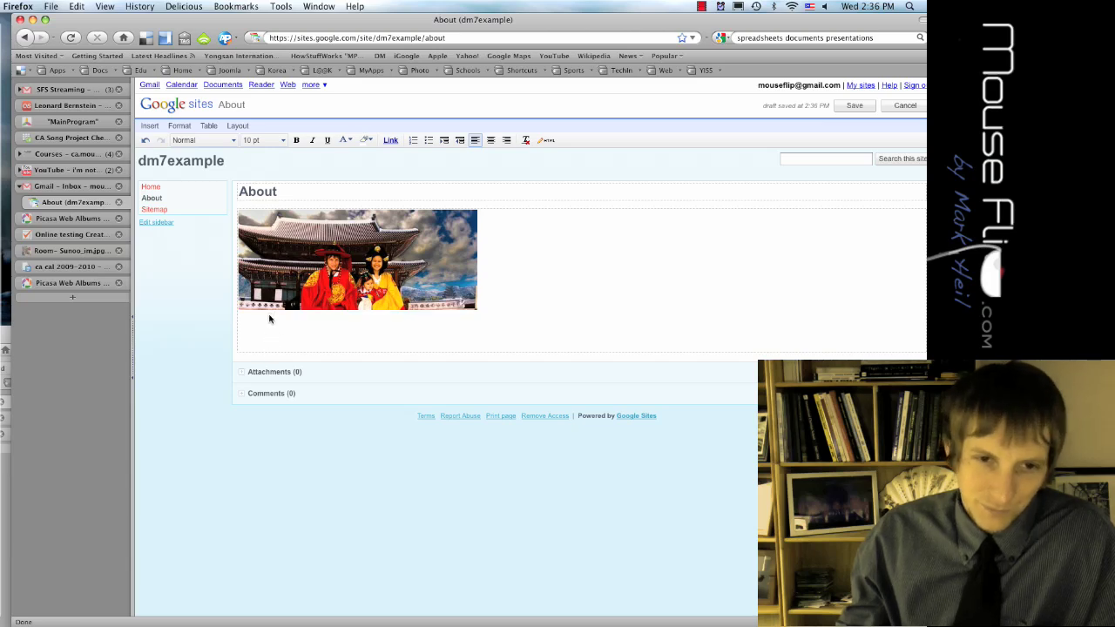
{"action": "left_click", "coordinate": [270, 305]}
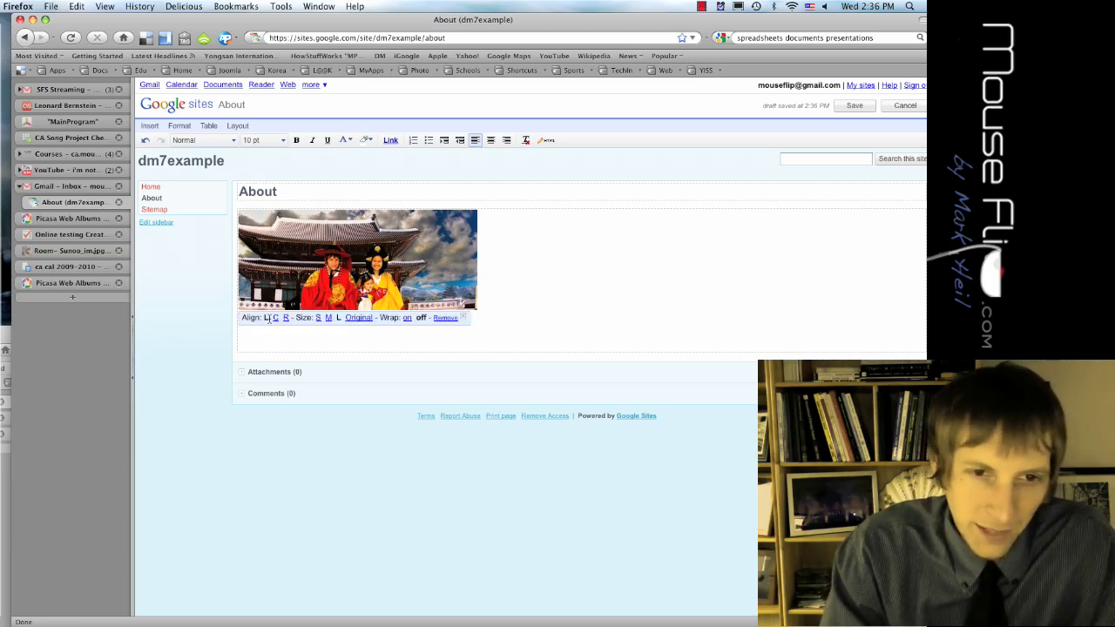
{"action": "left_click", "coordinate": [551, 271]}
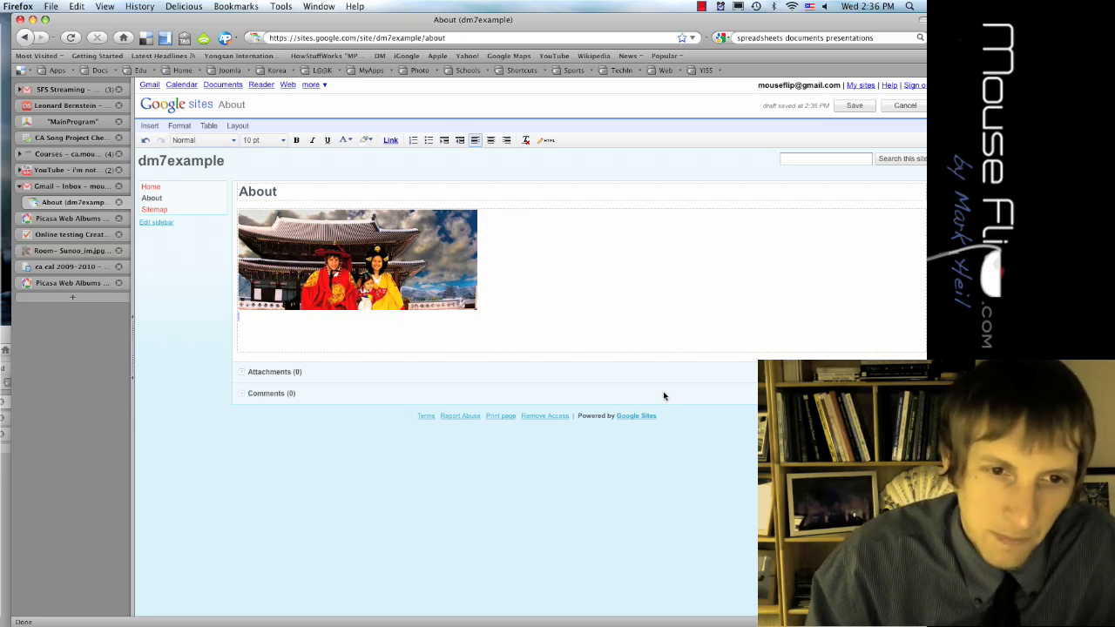
{"action": "key", "text": "Return"}
{"action": "type", "text": "A display of works created by Mr. Heil."}
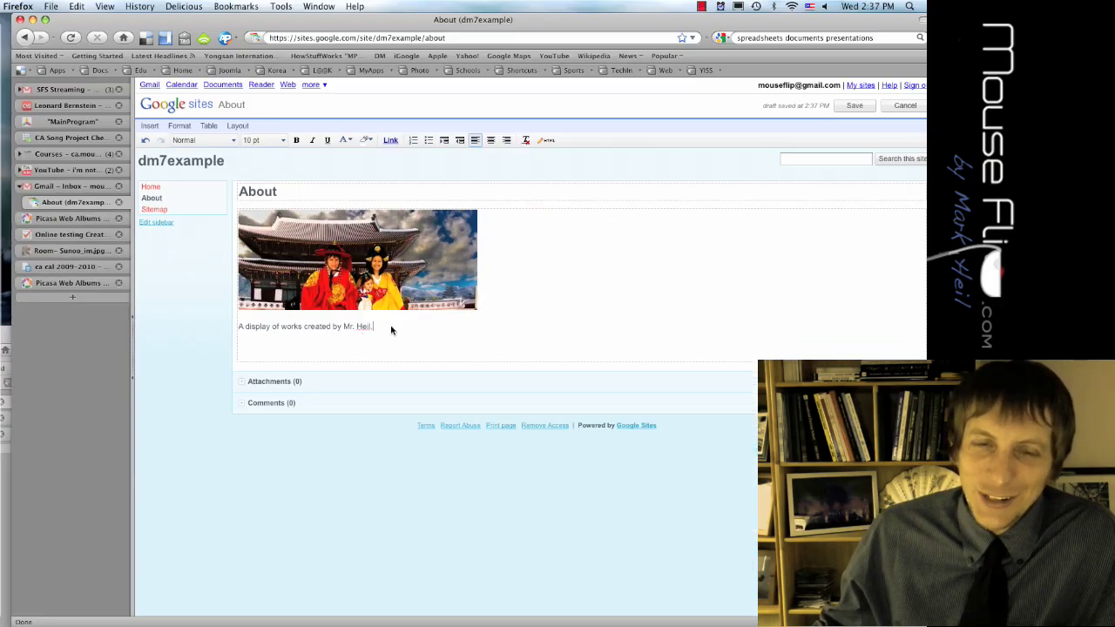
{"action": "left_click_drag", "start_coordinate": [386, 331], "coordinate": [199, 321]}
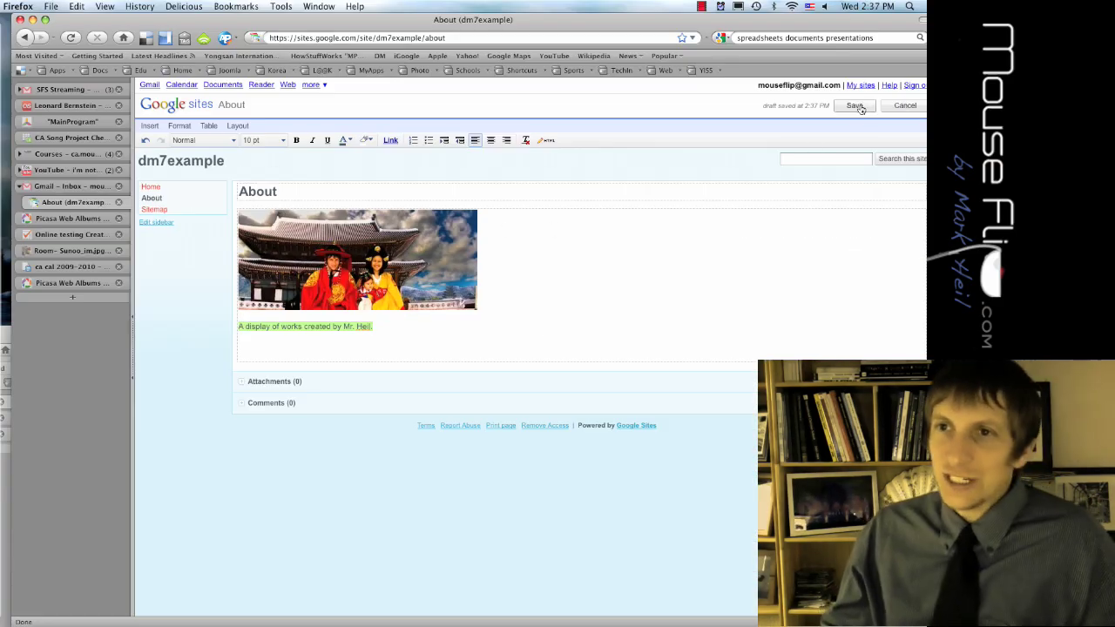
Save the About page and create a new top-level page named Portfolio.
{"action": "left_click", "coordinate": [856, 105]}
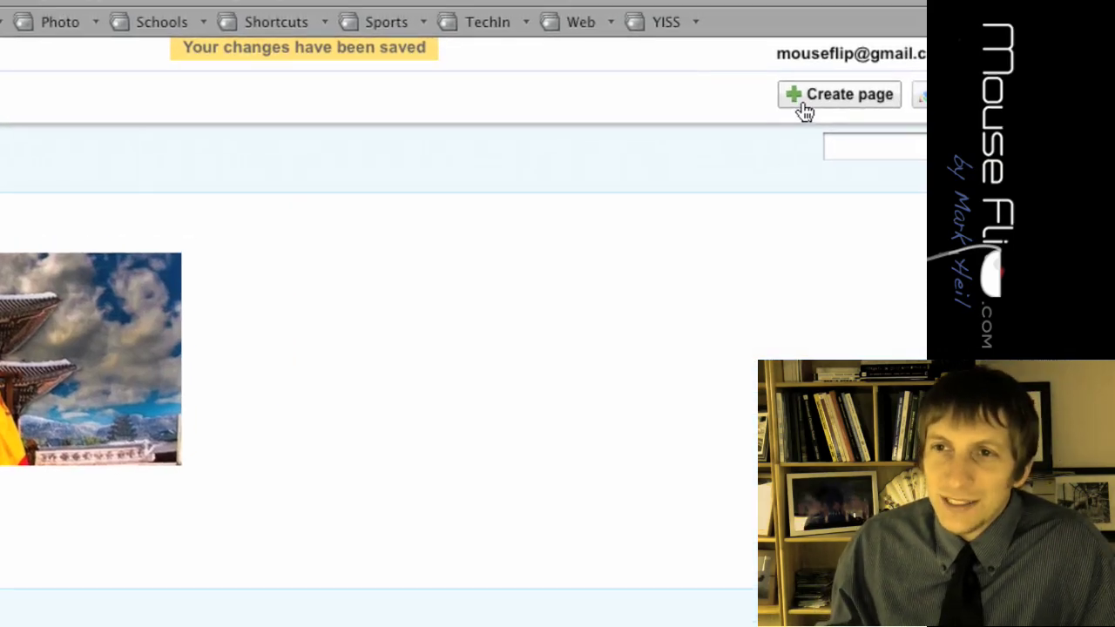
{"action": "left_click", "coordinate": [803, 109]}
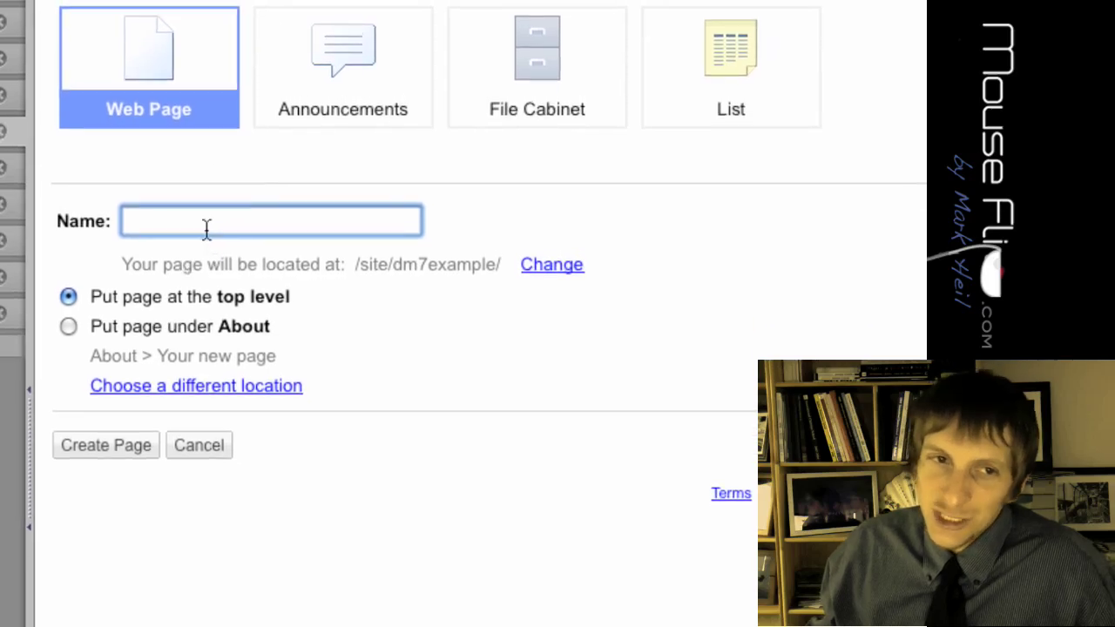
{"action": "type", "text": "ortfolio"}
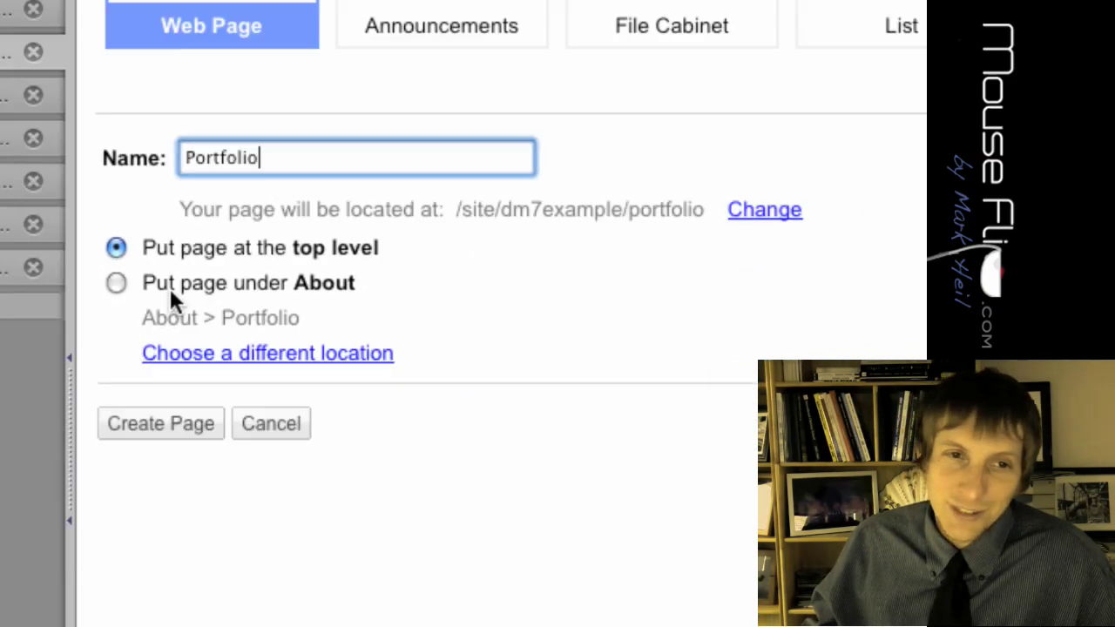
{"action": "left_click", "coordinate": [166, 341]}
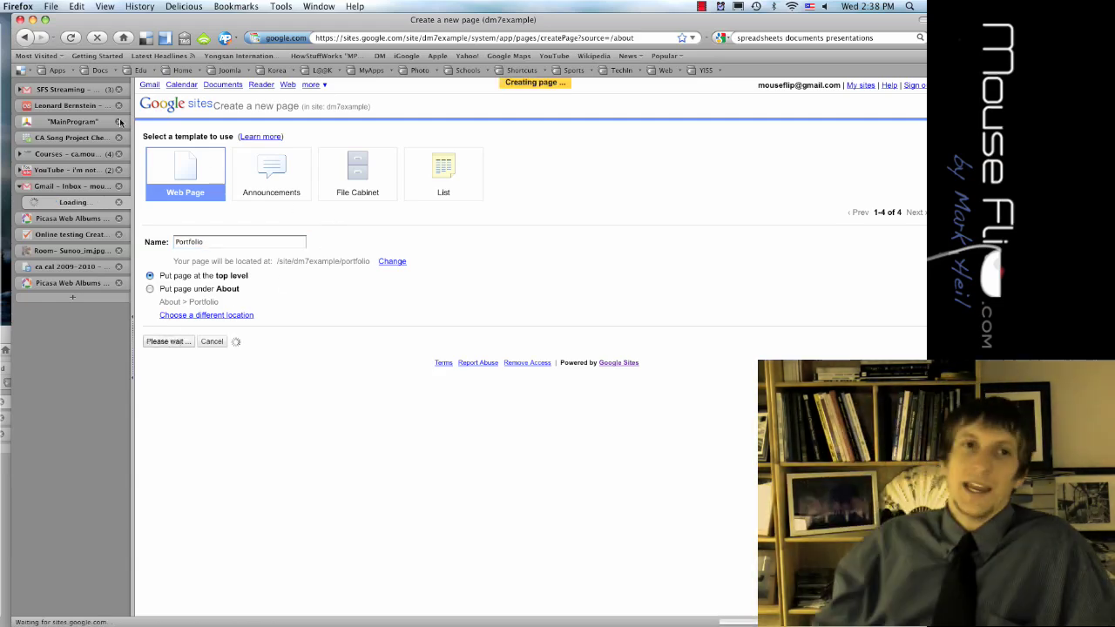
Cycle through the Courses, ca cal 2009-2010 and Gmail tabs back to the Portfolio page.
{"action": "left_click", "coordinate": [74, 154]}
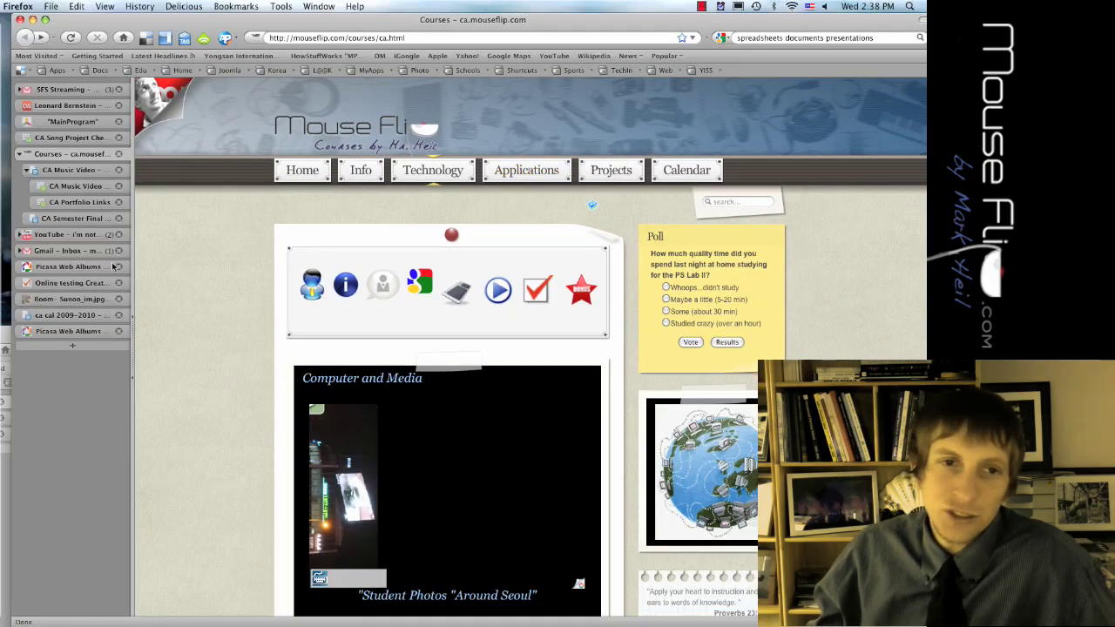
{"action": "left_click", "coordinate": [63, 318]}
{"action": "left_click", "coordinate": [63, 252]}
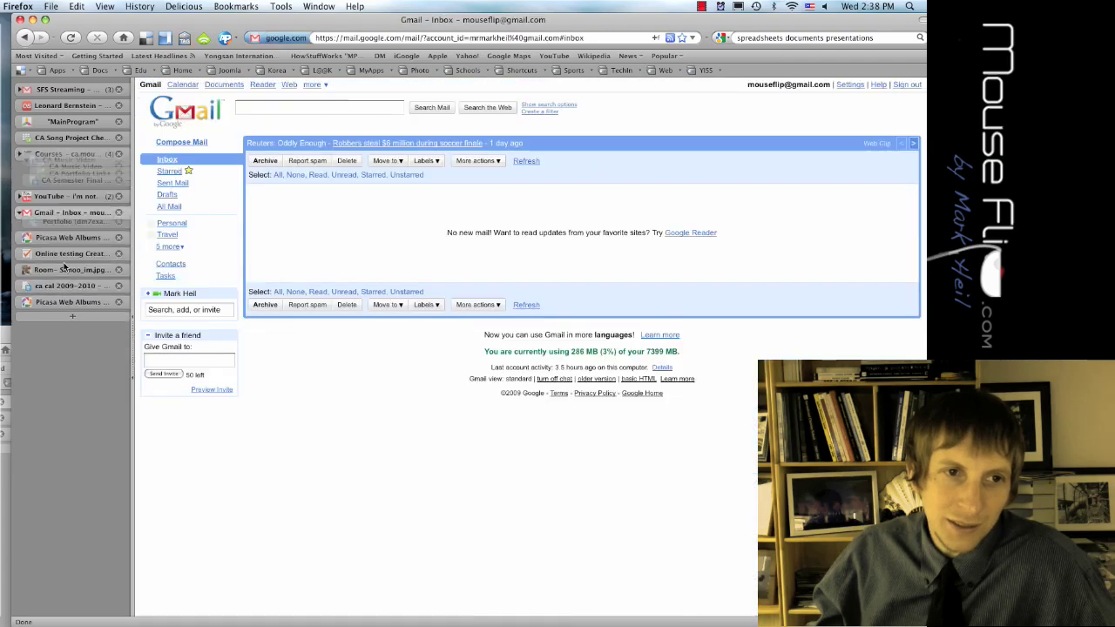
{"action": "left_click", "coordinate": [72, 203]}
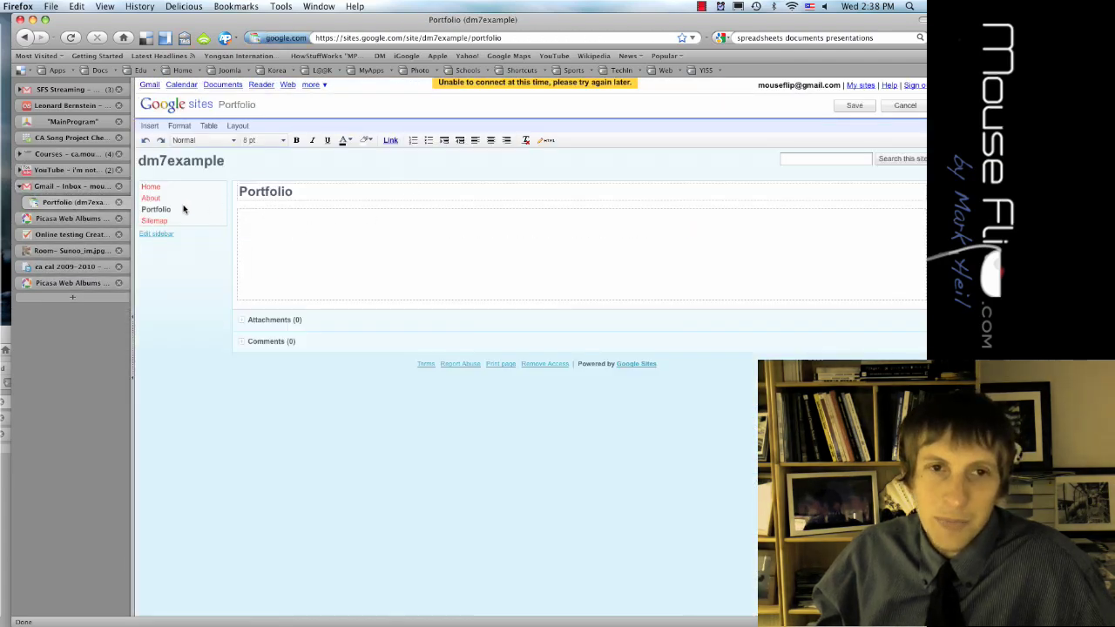
Save the empty Portfolio page, retrying after the save error, then reload it.
{"action": "left_click", "coordinate": [854, 105]}
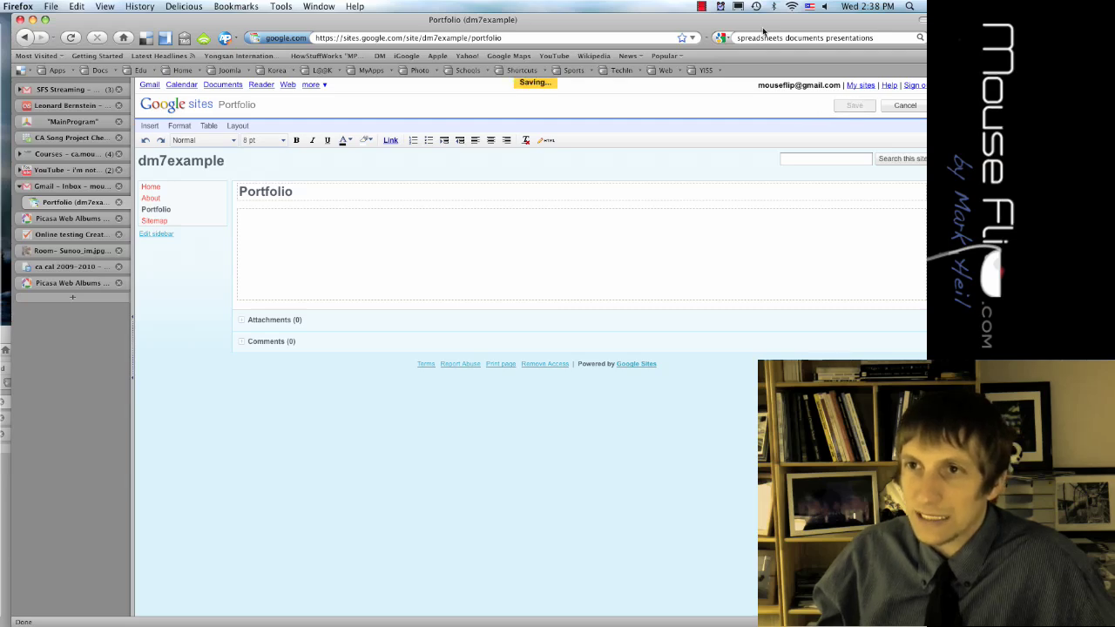
{"action": "mouse_move", "coordinate": [763, 30]}
{"action": "left_mouse_down"}
{"action": "mouse_move", "coordinate": [728, 28]}
{"action": "mouse_move", "coordinate": [790, 30]}
{"action": "left_mouse_up"}
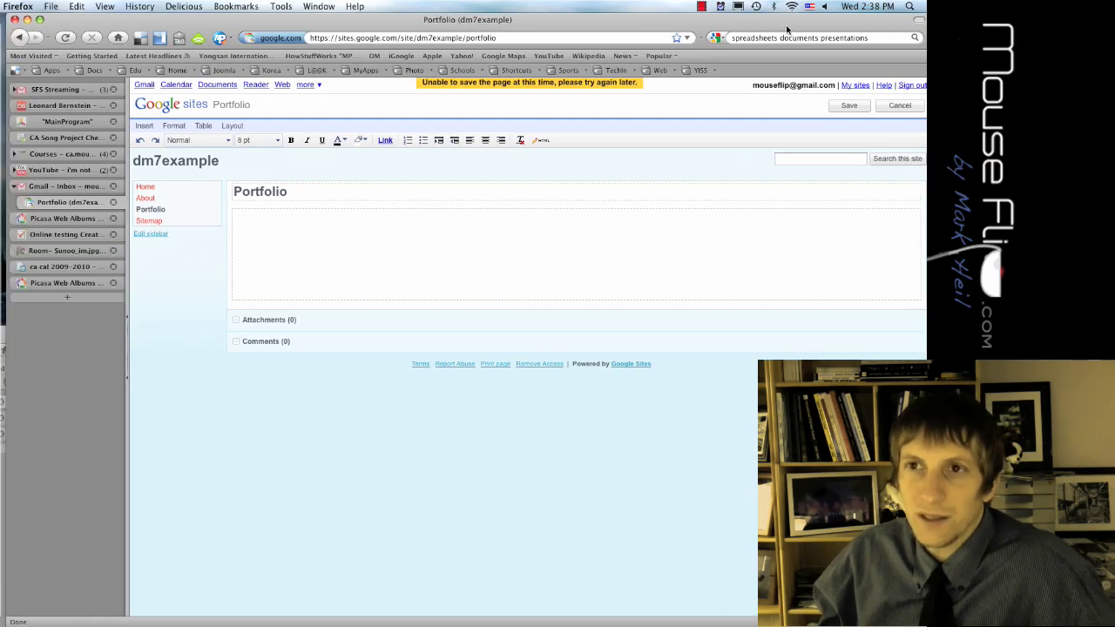
{"action": "left_click", "coordinate": [844, 107]}
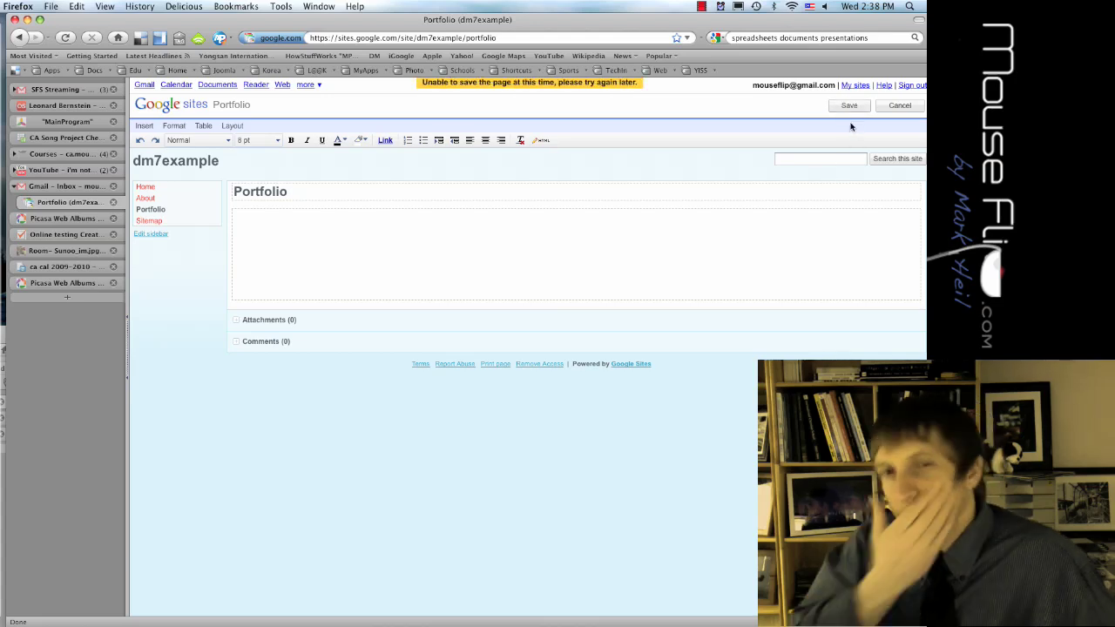
{"action": "left_click", "coordinate": [848, 108]}
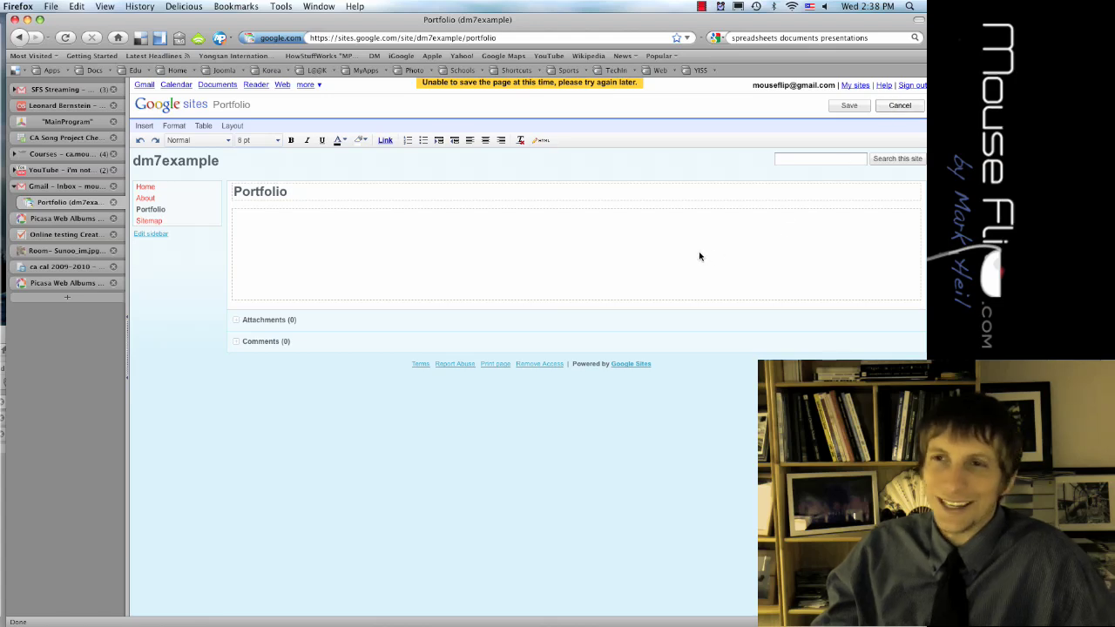
{"action": "left_click", "coordinate": [358, 38]}
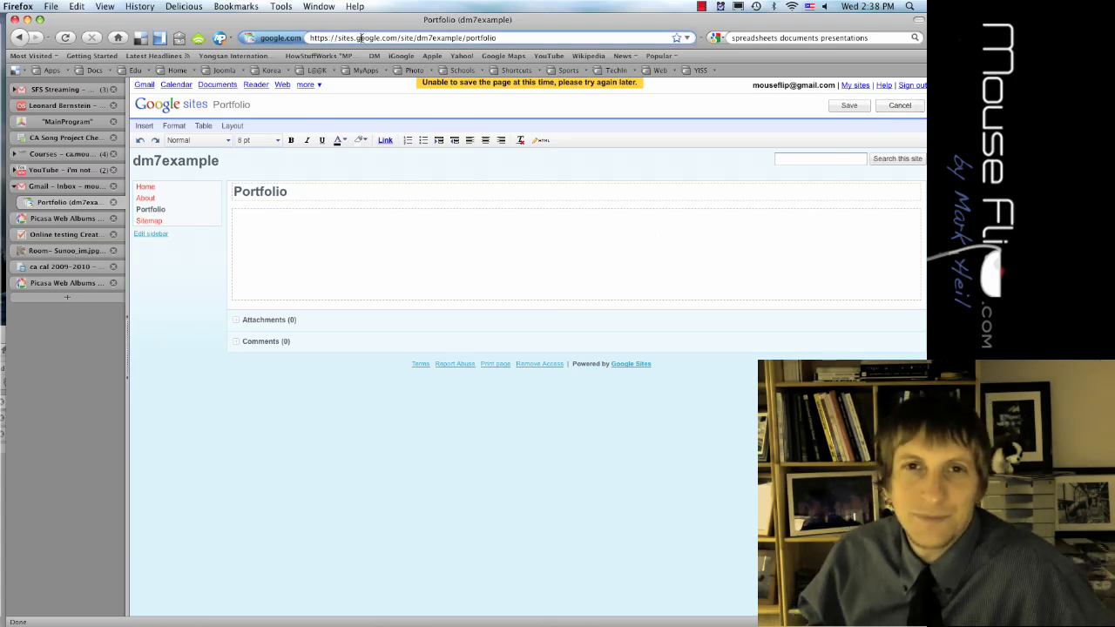
{"action": "key", "text": "Return"}
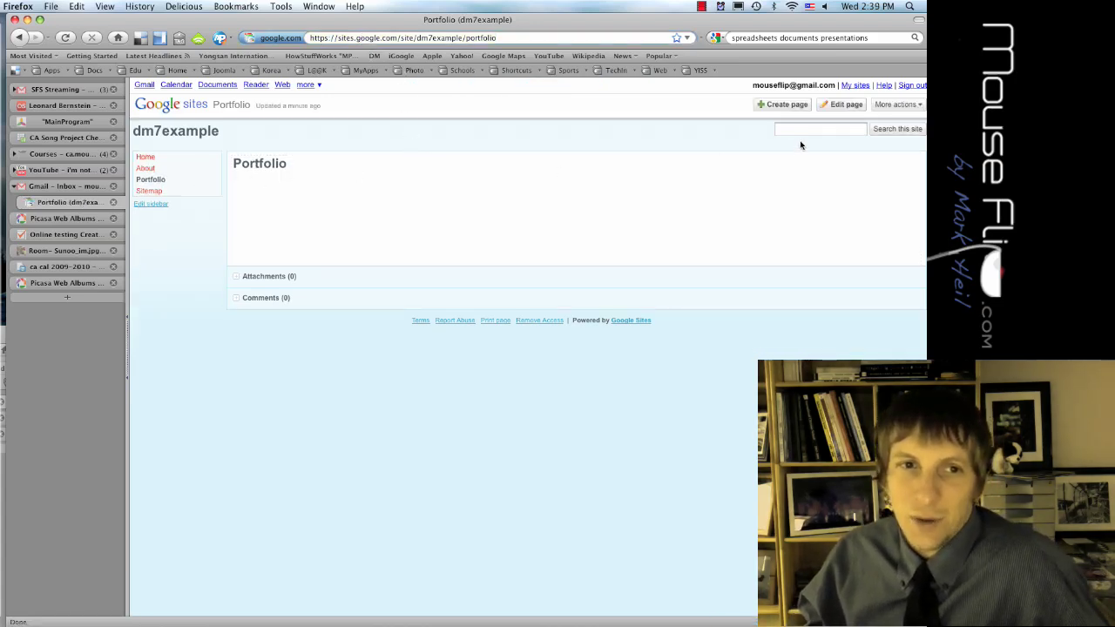
Create a page named Photoshop placed under Portfolio.
{"action": "left_click", "coordinate": [786, 105]}
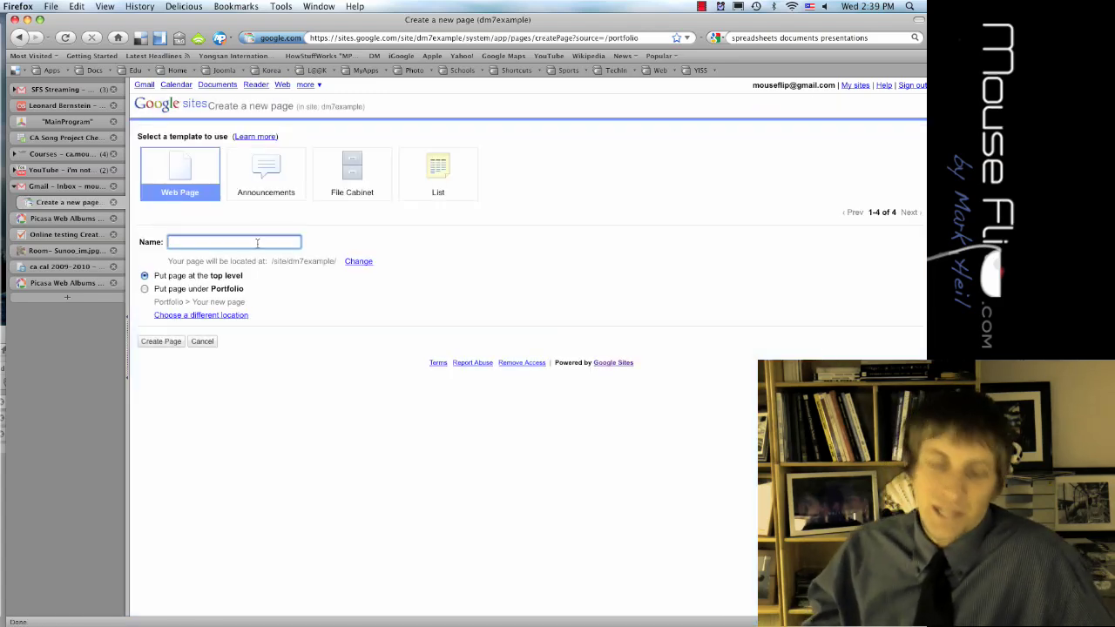
{"action": "type", "text": "Photoshop"}
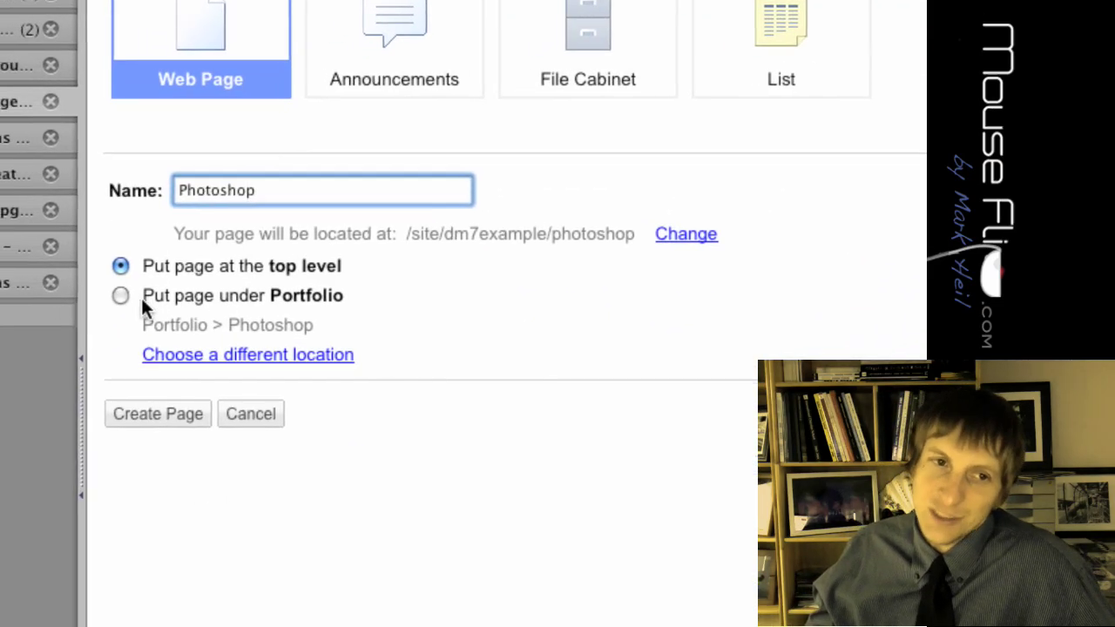
{"action": "left_click", "coordinate": [122, 297]}
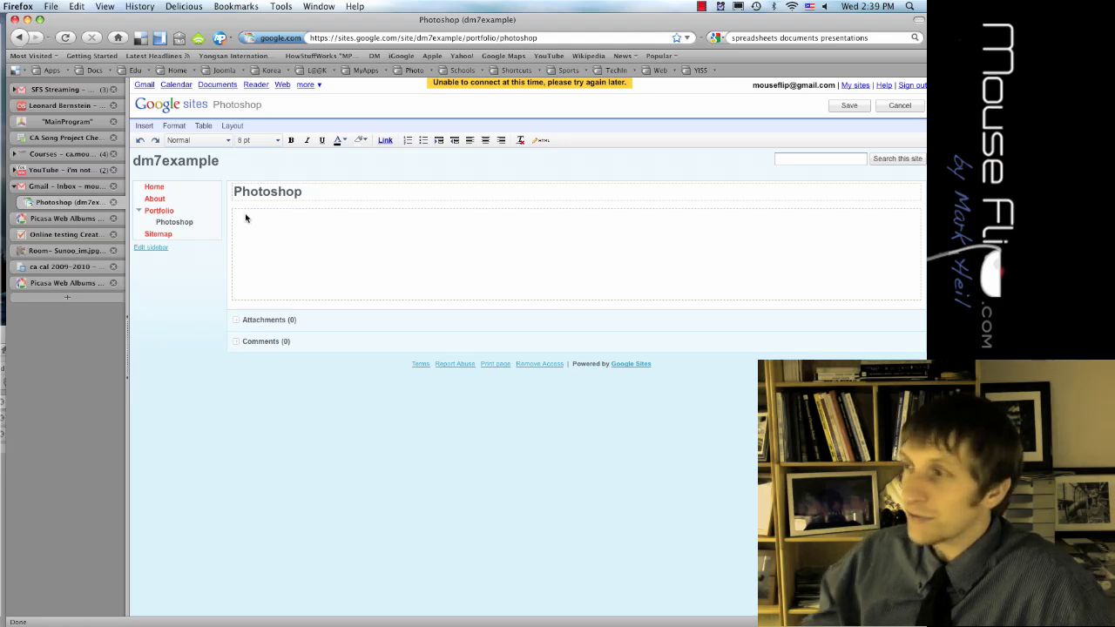
Close the ca cal 2009-2010 document tab and return to the Photoshop page editor.
{"action": "left_click", "coordinate": [142, 126]}
{"action": "left_click", "coordinate": [351, 247]}
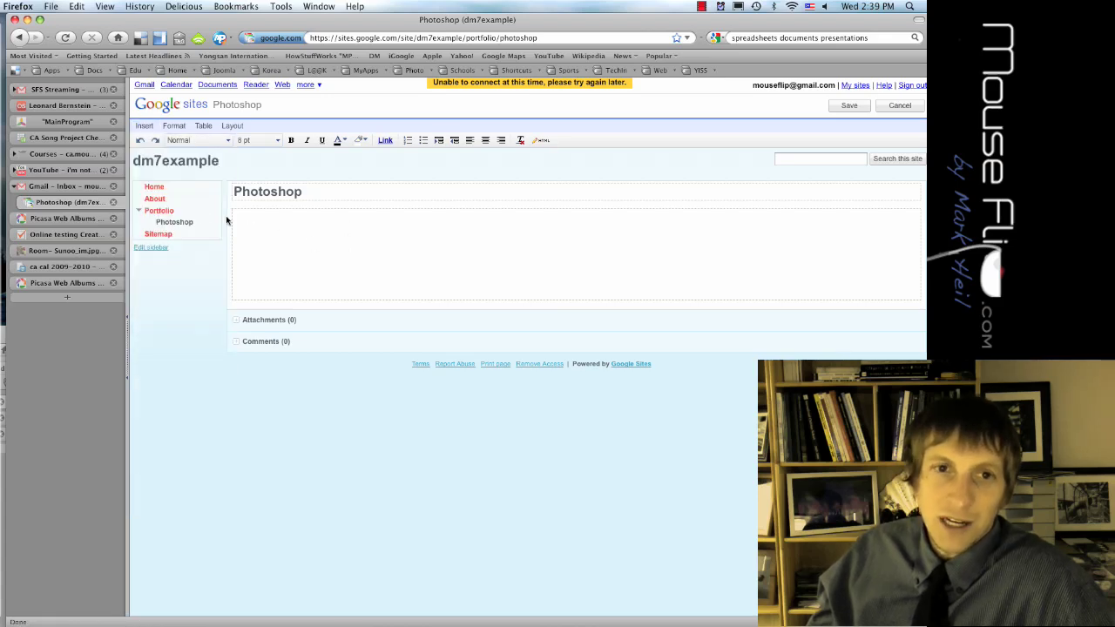
{"action": "left_click", "coordinate": [77, 270]}
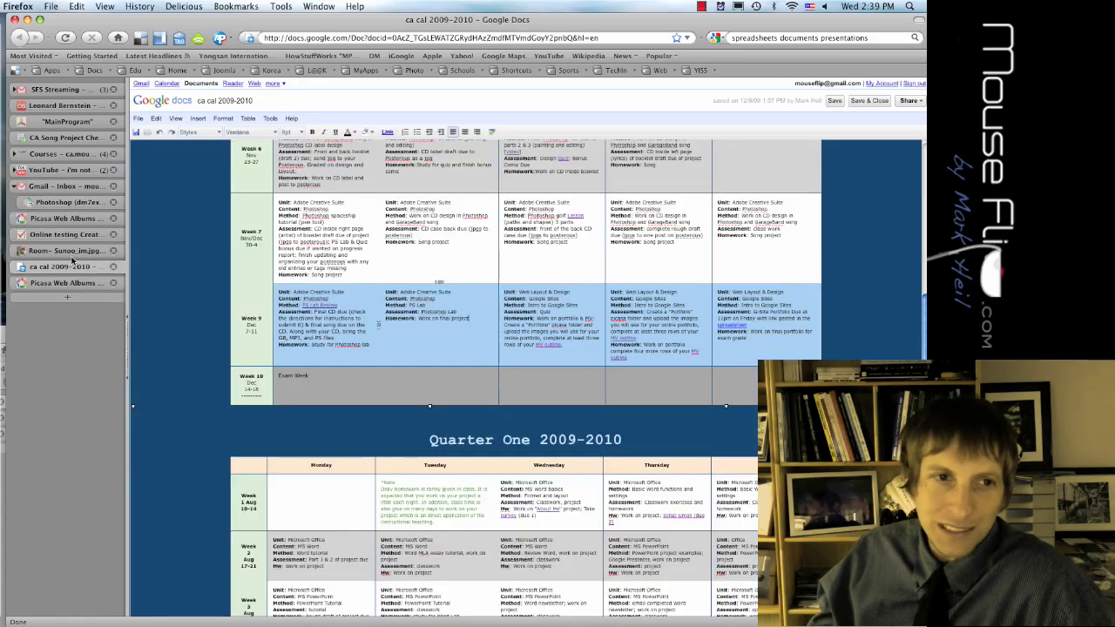
{"action": "key", "text": "super+w"}
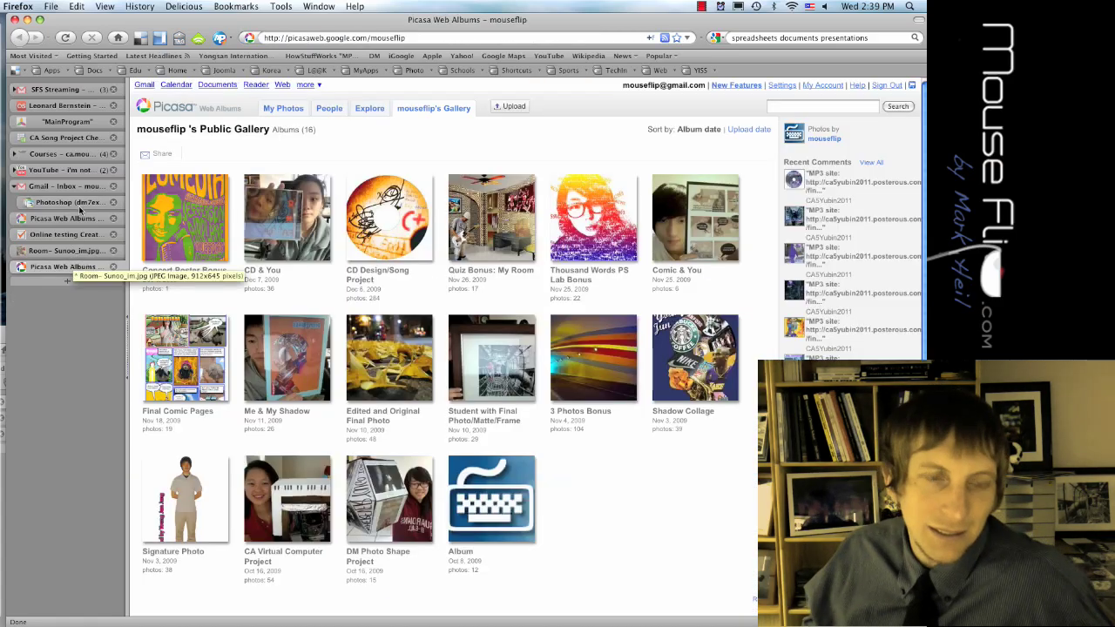
{"action": "left_click", "coordinate": [66, 203]}
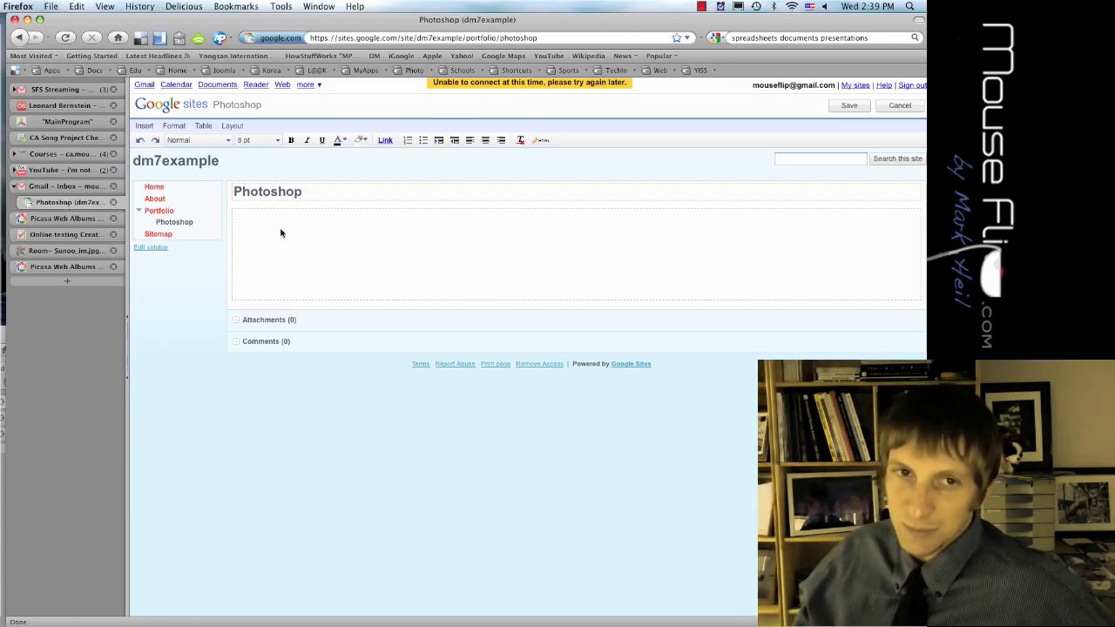
Browse the Insert menu twice without adding anything to the Photoshop page.
{"action": "left_click", "coordinate": [144, 126]}
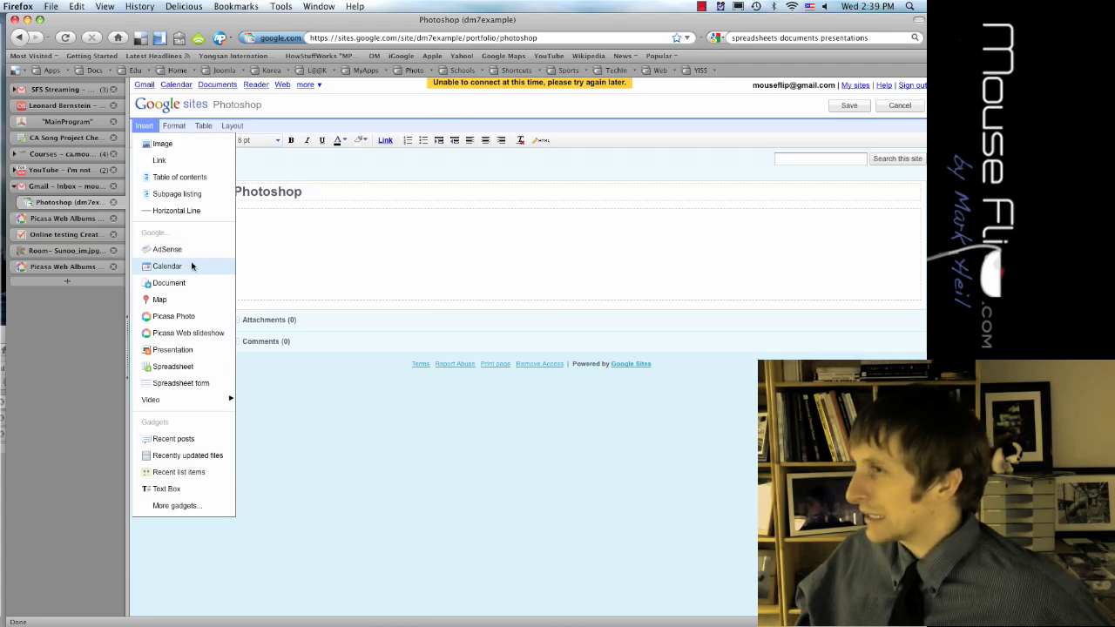
{"action": "left_click", "coordinate": [252, 256]}
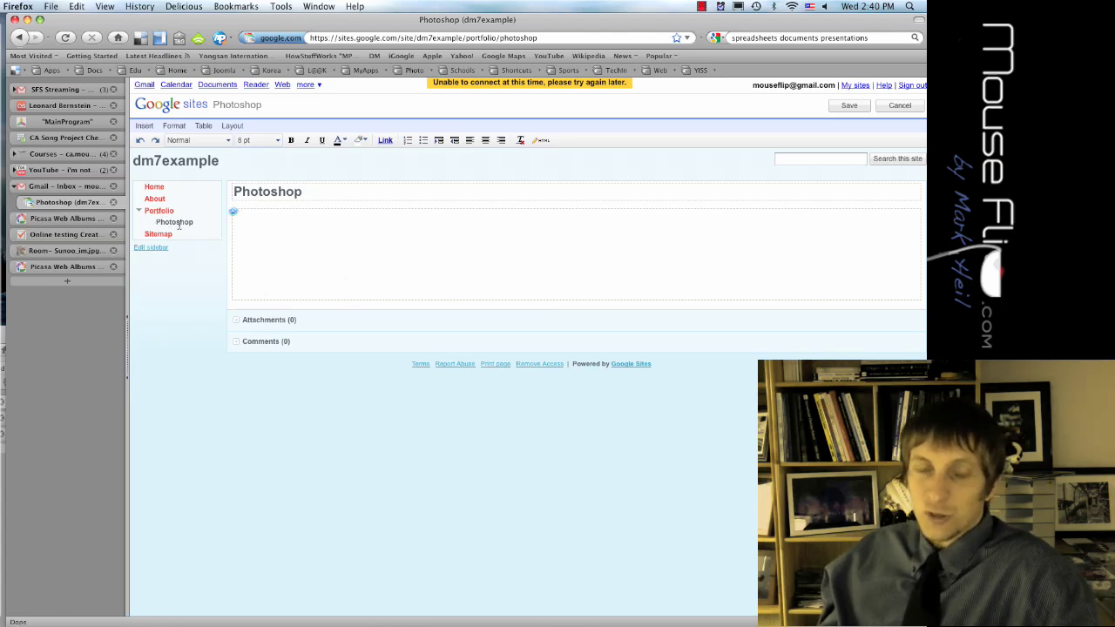
{"action": "left_click", "coordinate": [143, 126]}
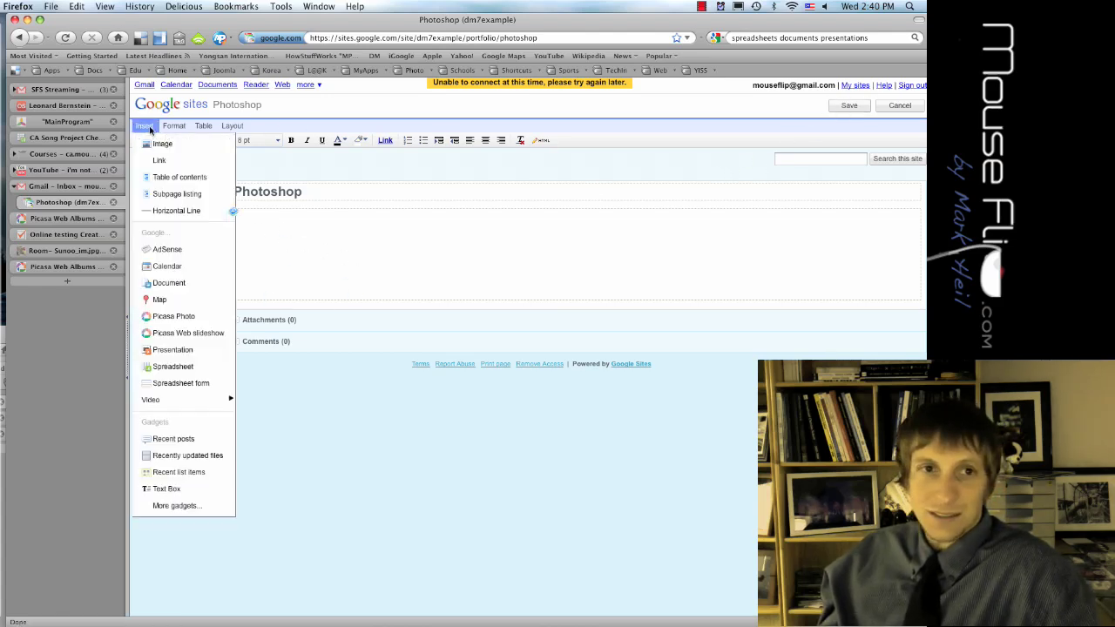
{"action": "left_click", "coordinate": [211, 321]}
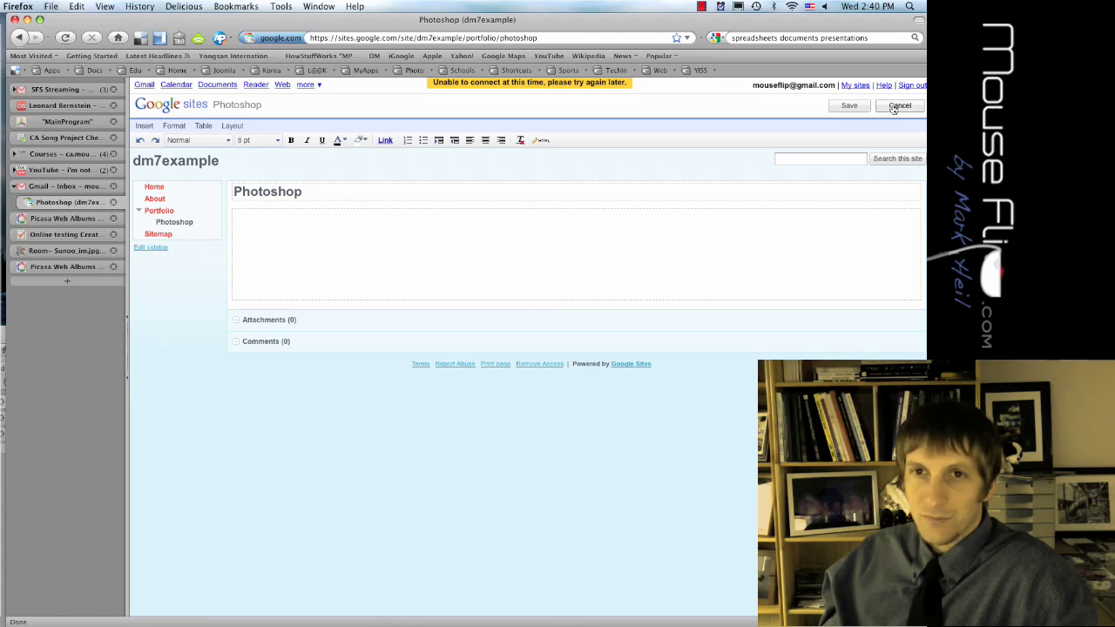
Reload the Photoshop page, then create a Photography page with Portfolio chosen as its parent.
{"action": "left_click", "coordinate": [508, 39]}
{"action": "key", "text": "Return"}
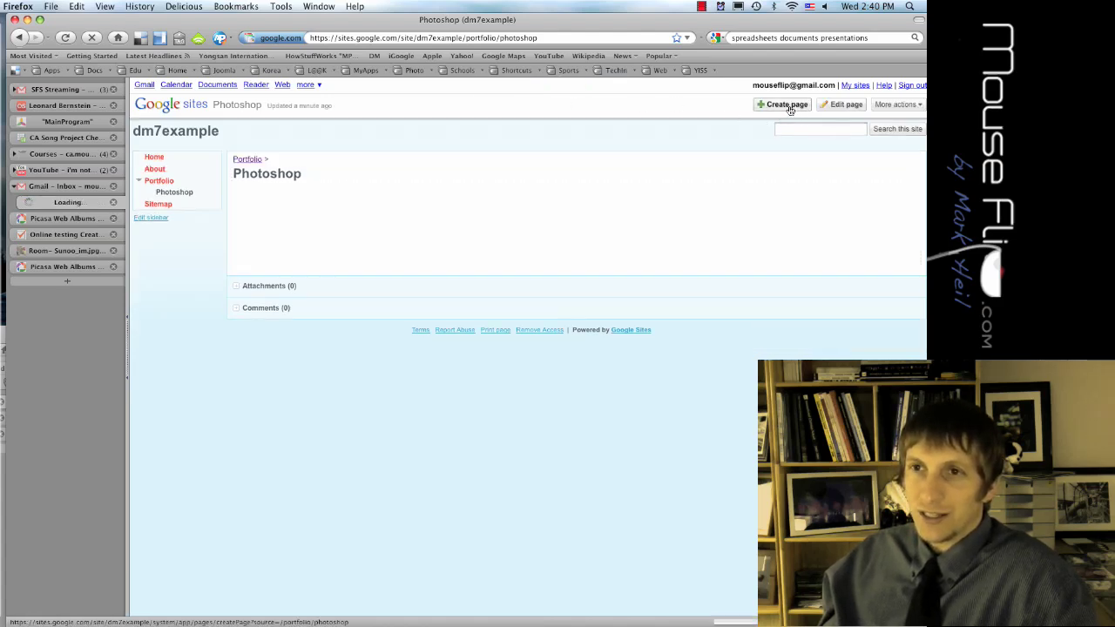
{"action": "left_click", "coordinate": [787, 106]}
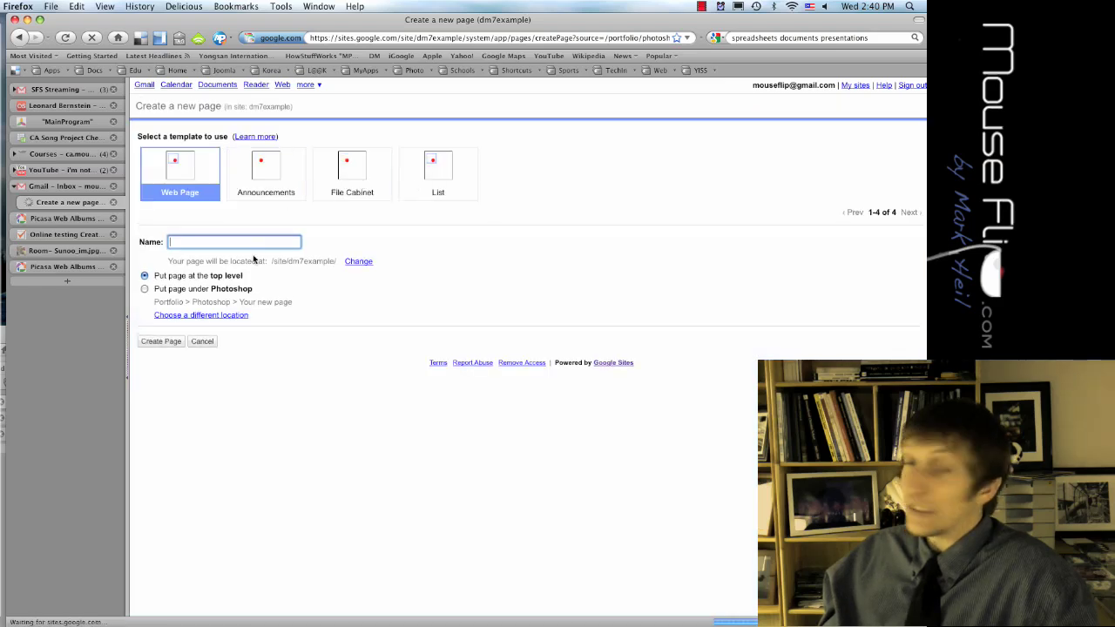
{"action": "type", "text": "Photography"}
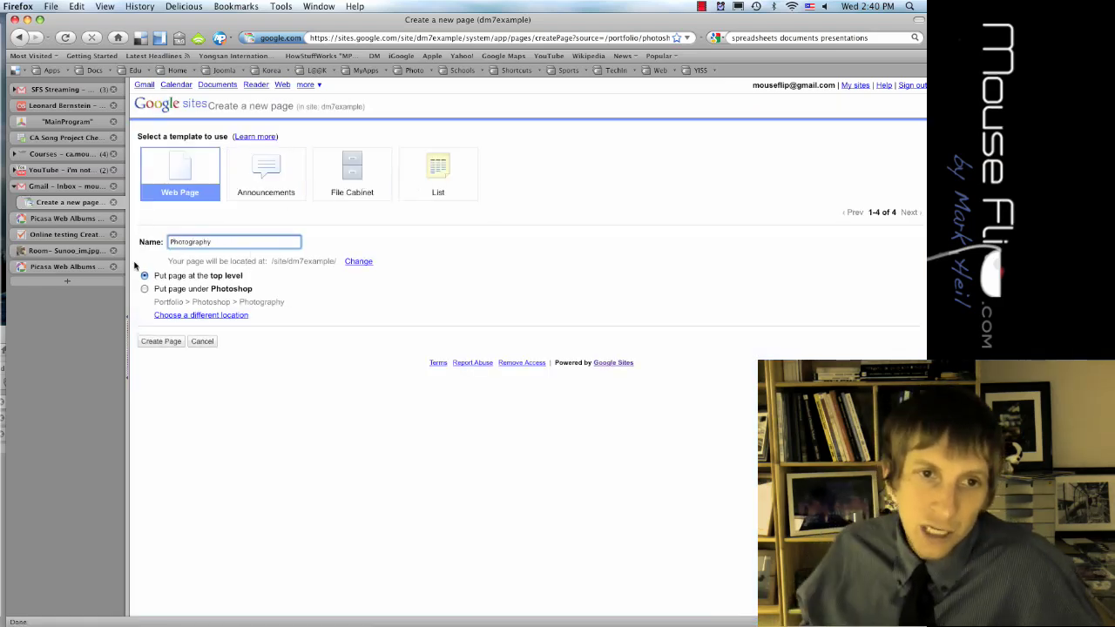
{"action": "left_click", "coordinate": [144, 277]}
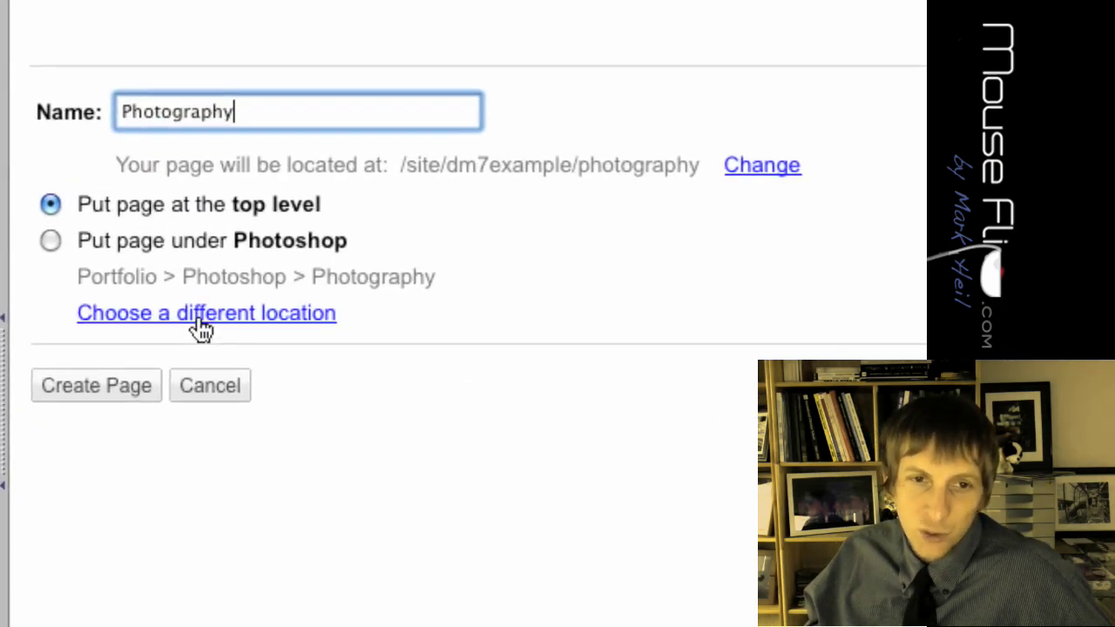
{"action": "left_click", "coordinate": [200, 319]}
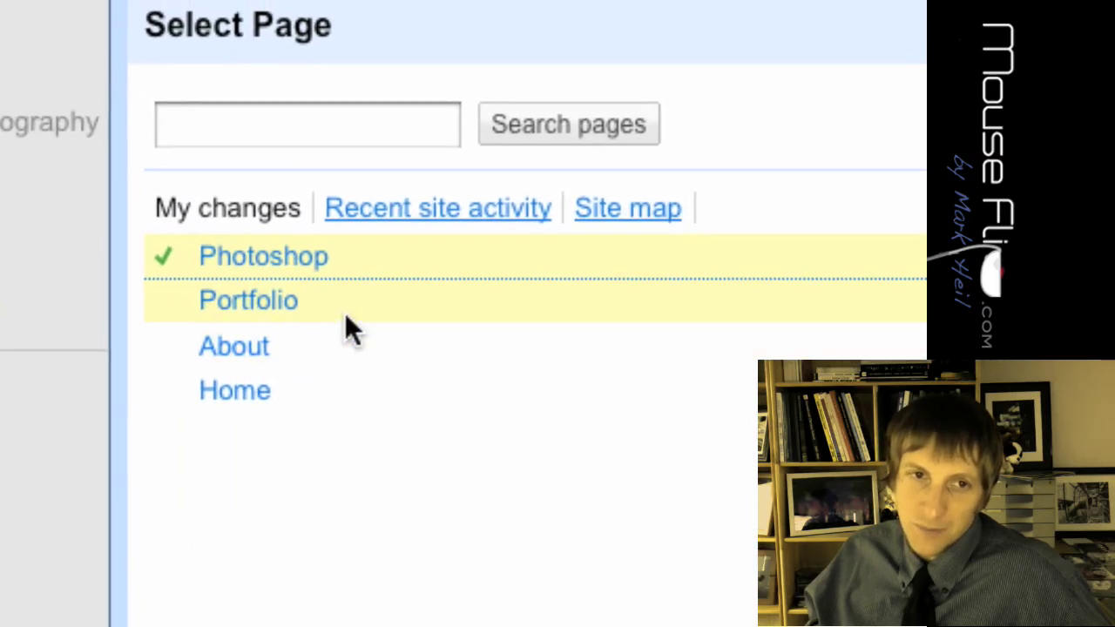
{"action": "left_click", "coordinate": [331, 314]}
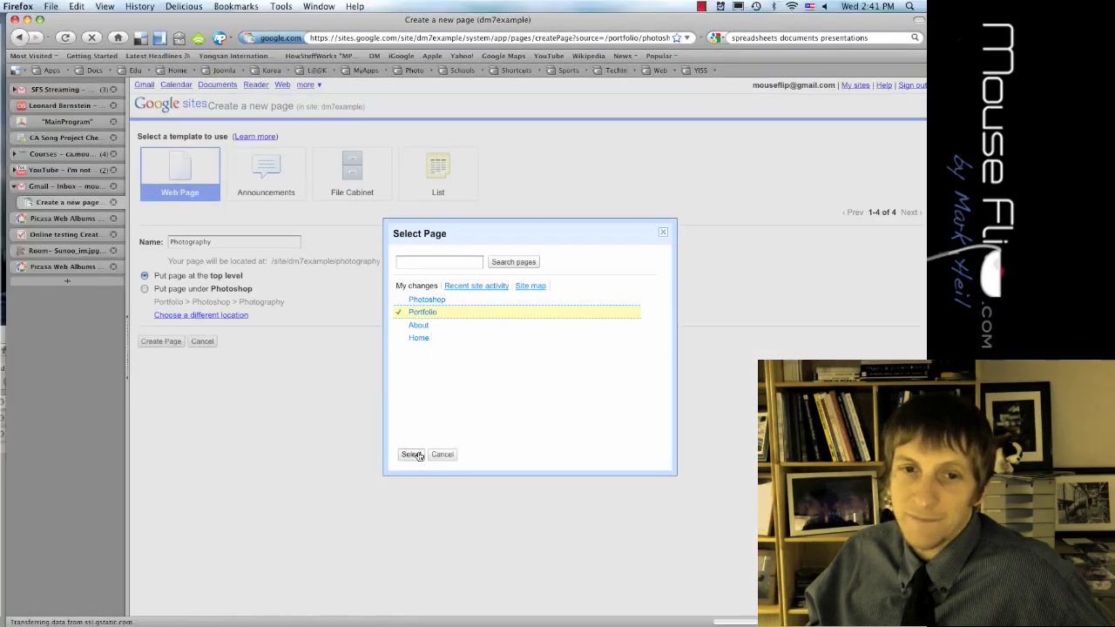
{"action": "left_click", "coordinate": [413, 454]}
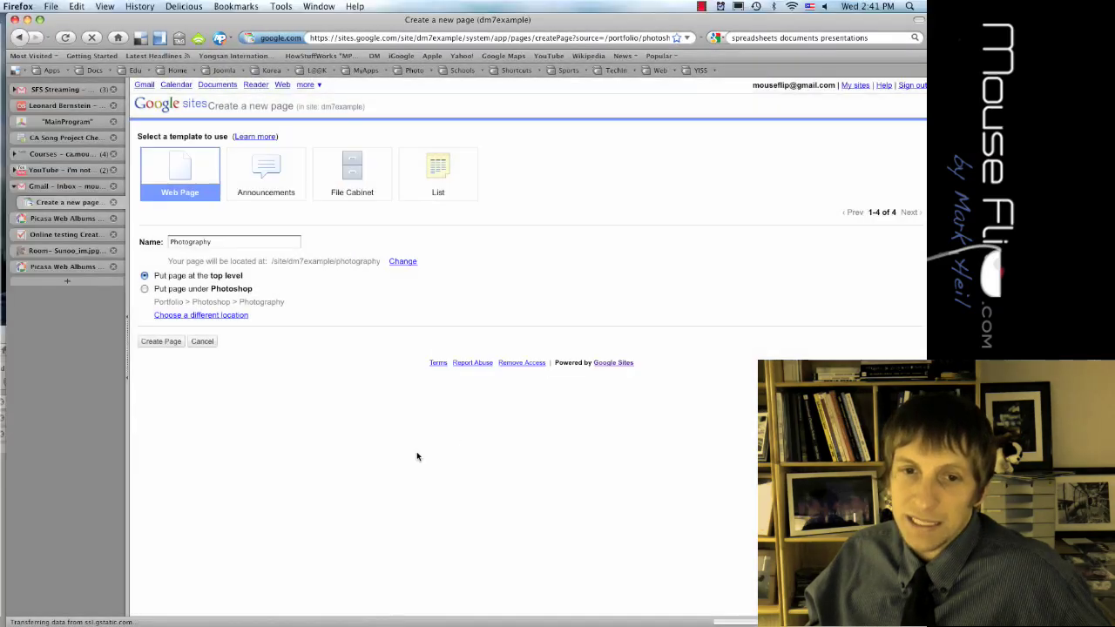
{"action": "left_click", "coordinate": [165, 343]}
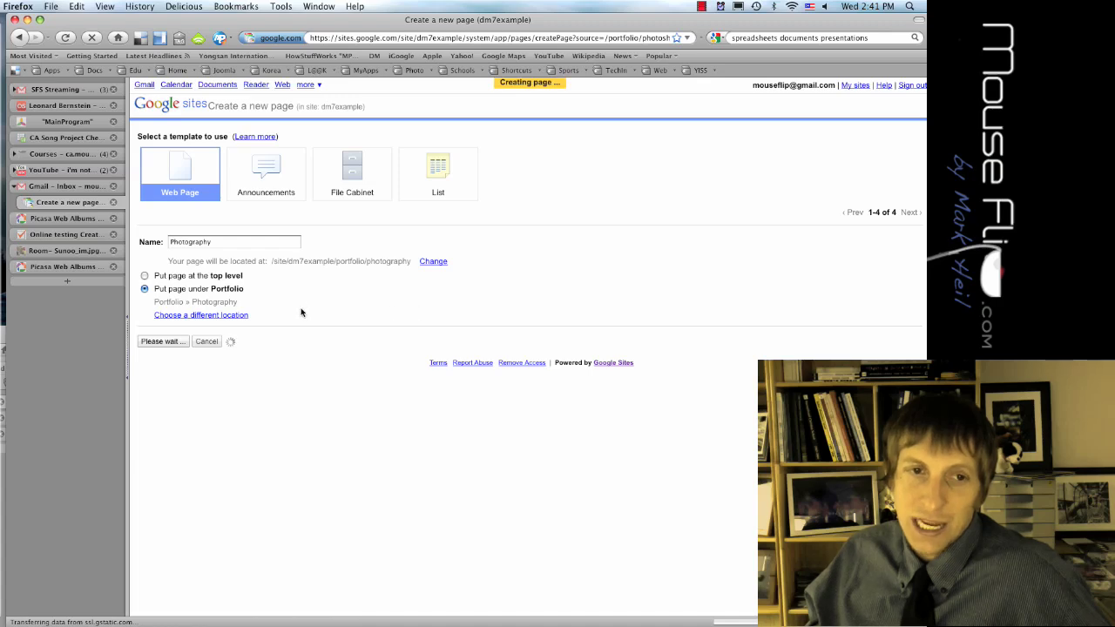